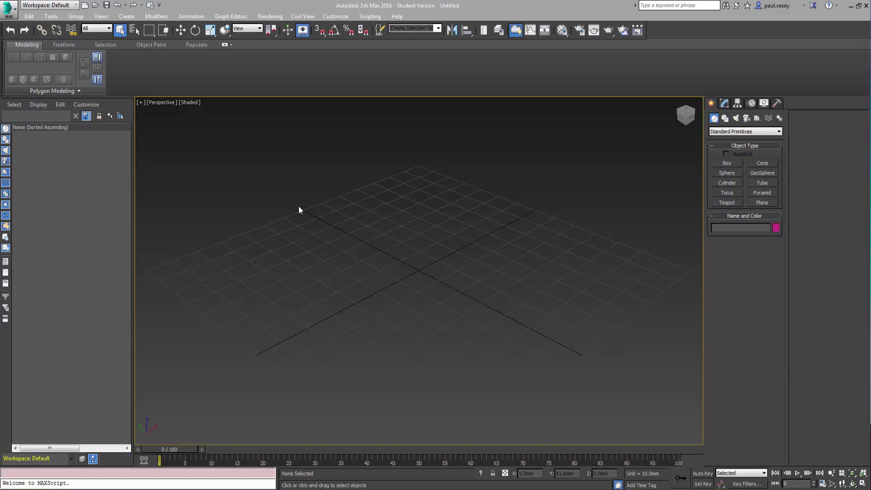
Step: Start importing the AutoCAD drawing GabDWGS-Sheet - A101 - Ground Floor.dwg from the Drawings folder into the scene
left_click(13, 13)
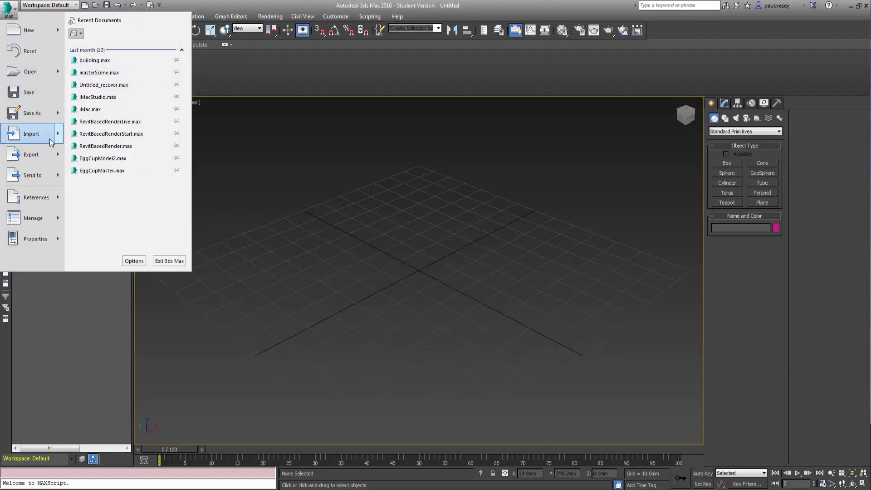
mouse_move(58, 135)
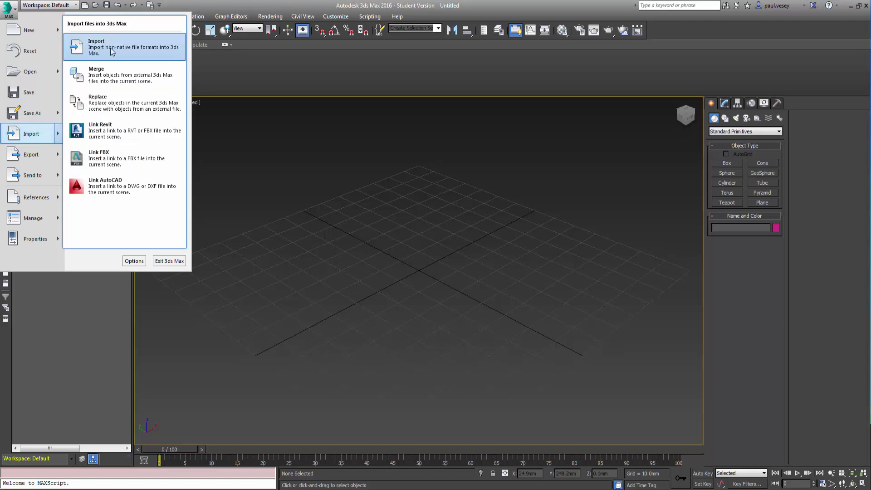
left_click(129, 48)
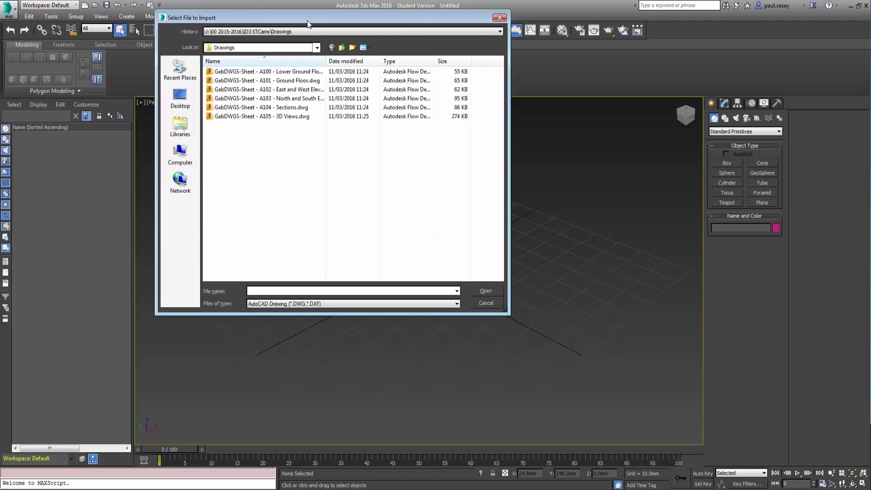
left_click_drag(307, 21, 311, 11)
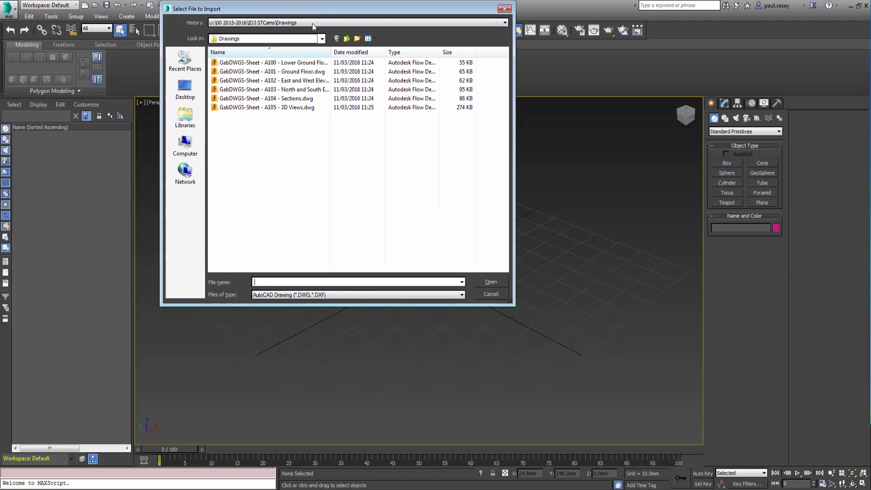
left_click(278, 295)
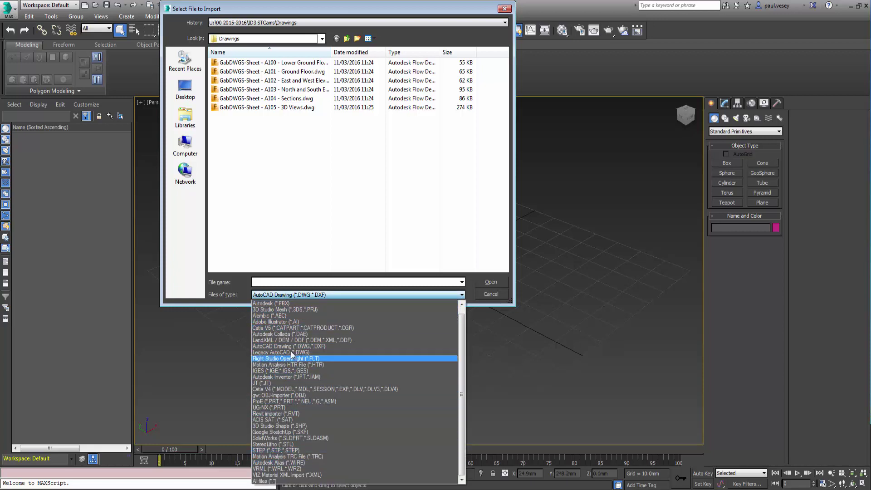
left_click(297, 78)
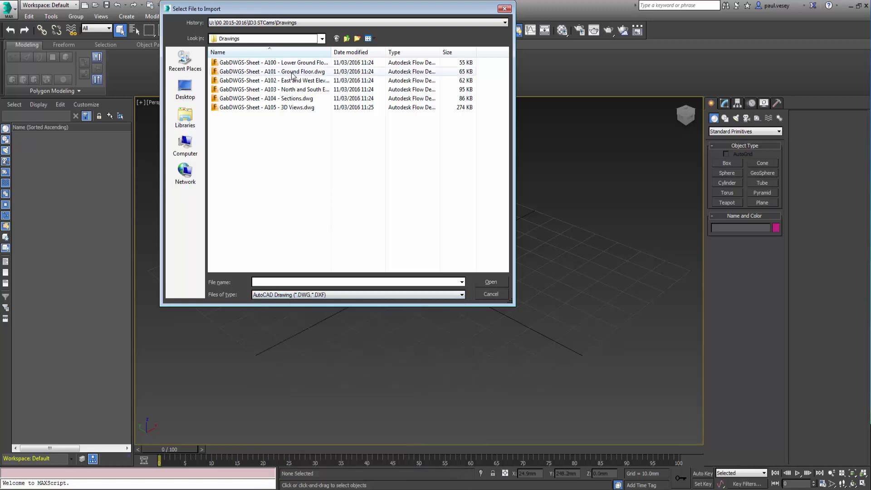
left_click(291, 71)
left_click(477, 283)
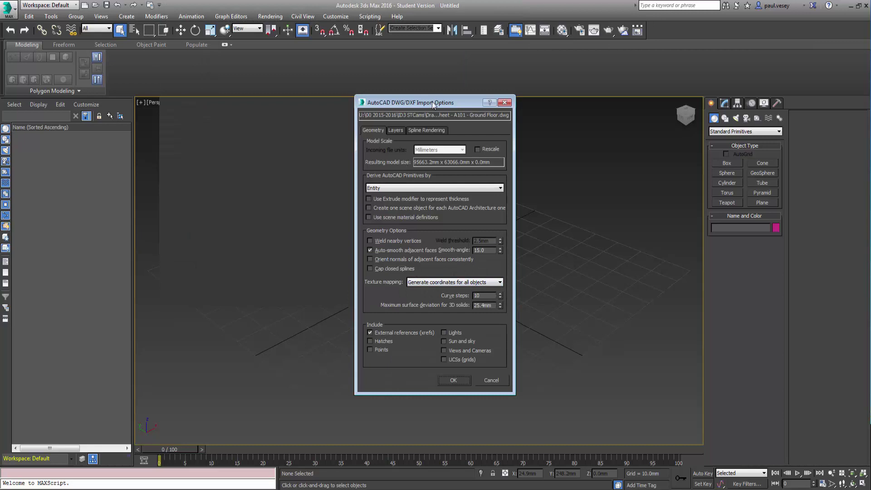
Step: Derive the AutoCAD primitives by Entity in the DWG import options and complete the import
left_click_drag(431, 101, 414, 76)
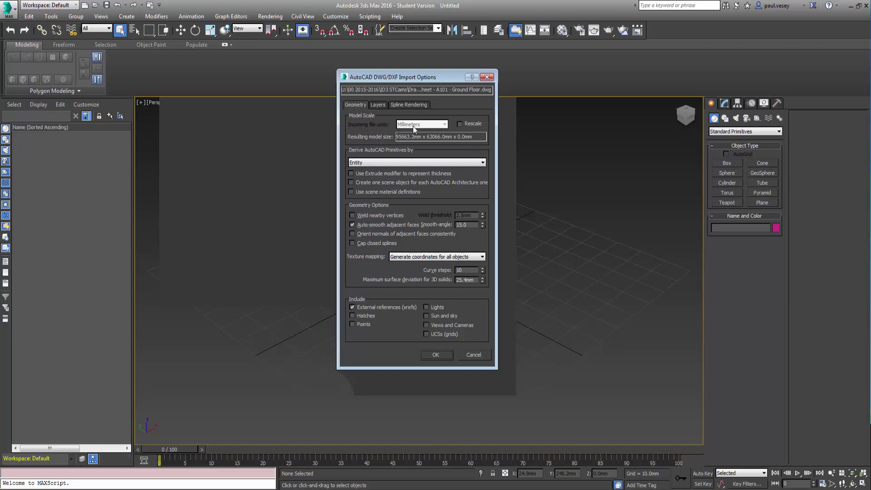
left_click(384, 162)
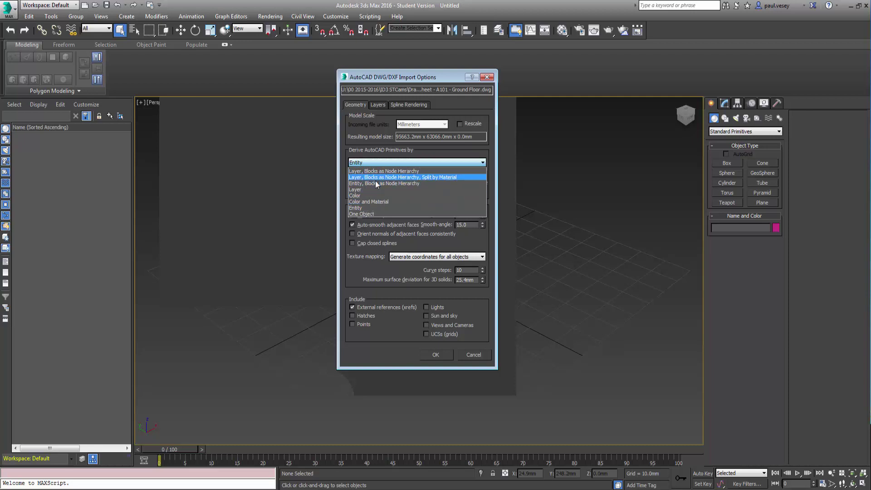
left_click(355, 207)
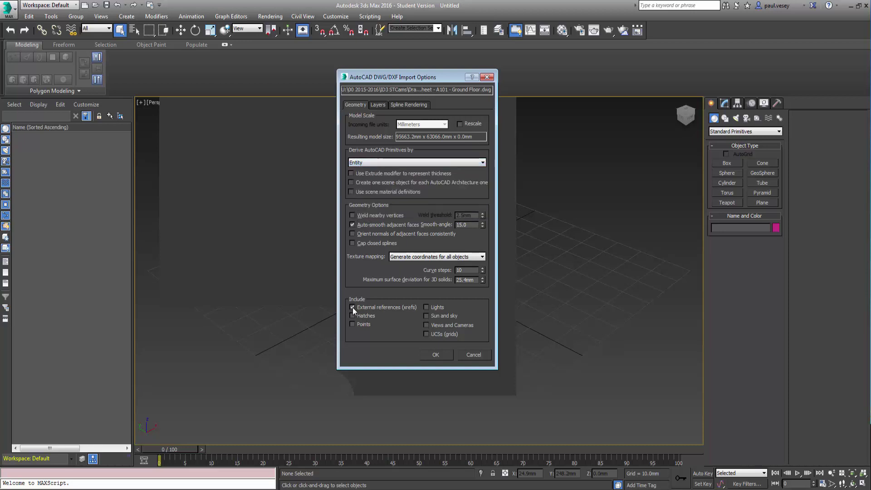
left_click(435, 356)
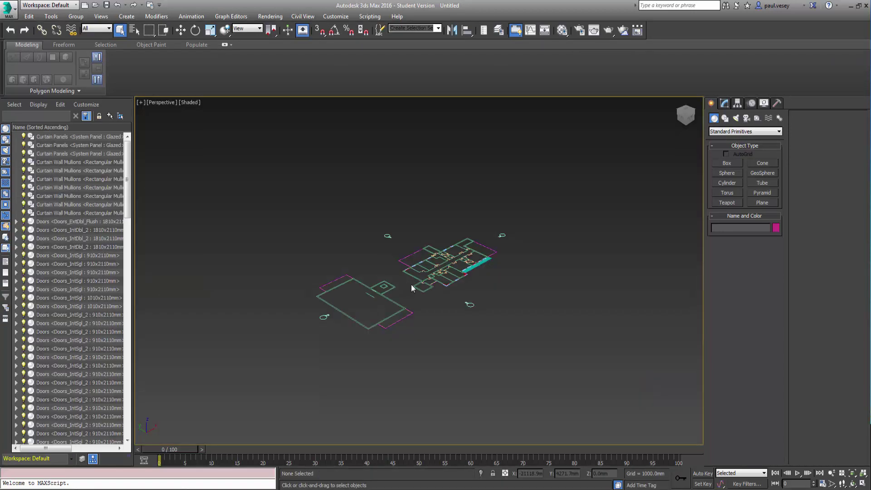
Step: View the drawing from above and delete the elevation markers above, beside and below the imported plans
left_click(688, 113)
scroll(424, 242, "up", 5)
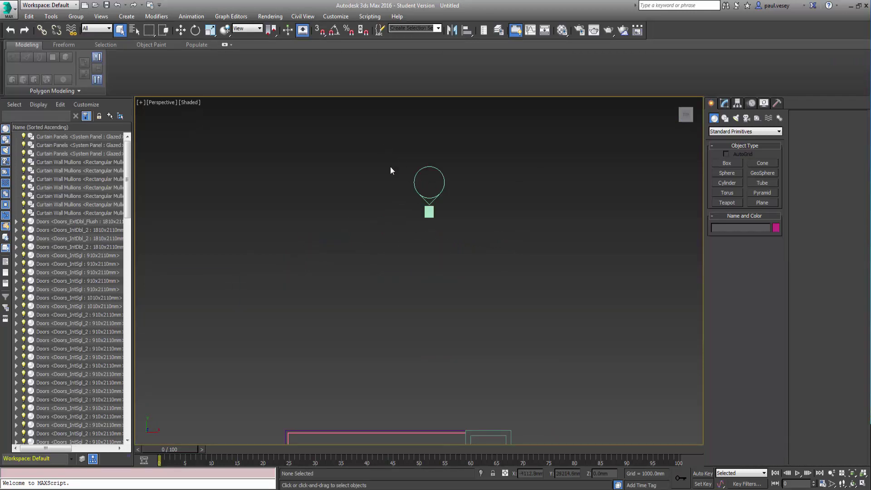
left_click_drag(391, 170, 507, 292)
key("Delete")
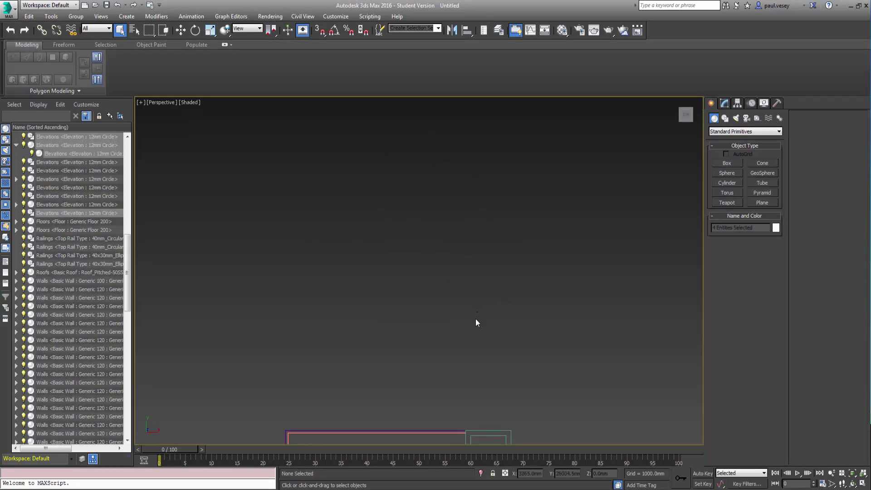
scroll(475, 319, "down", 5)
middle_click_drag(475, 318, 430, 249)
left_click_drag(424, 236, 475, 283)
key("Delete")
scroll(403, 299, "up", 5)
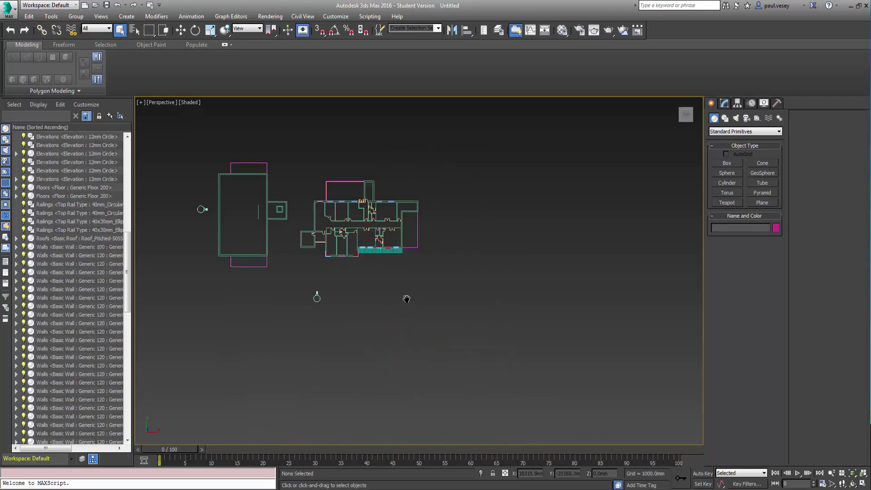
middle_click_drag(398, 290, 536, 276)
left_click_drag(386, 247, 457, 344)
key("Delete")
Step: Delete the separate rectangular building outline and its elevation marker, leaving only the ground floor plan
middle_click_drag(263, 228, 361, 334)
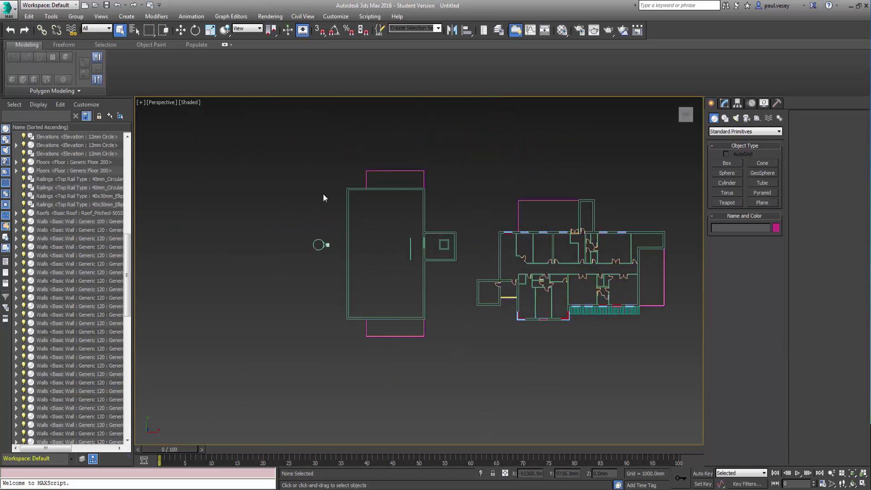
left_click_drag(413, 396, 462, 387)
key("Delete")
middle_click_drag(474, 369, 368, 360)
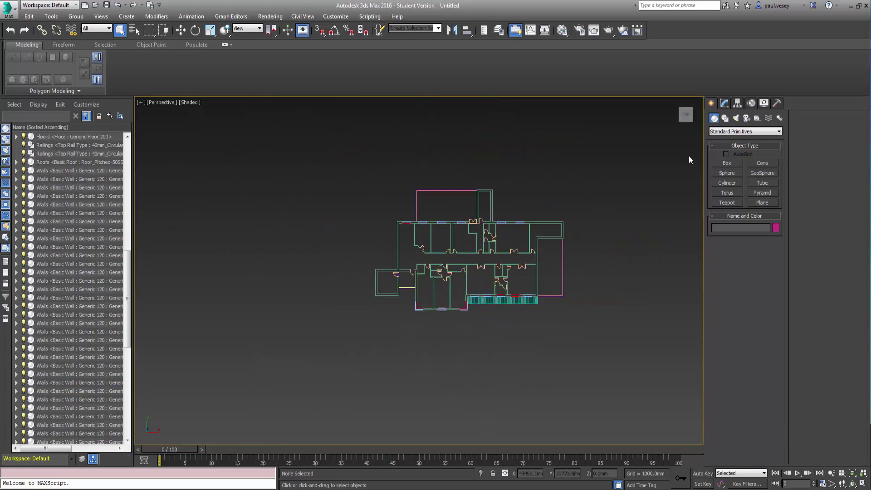
Step: Examine the ground floor plan's wall, door and window linework up close in an angled perspective view
left_click_drag(680, 122, 690, 115)
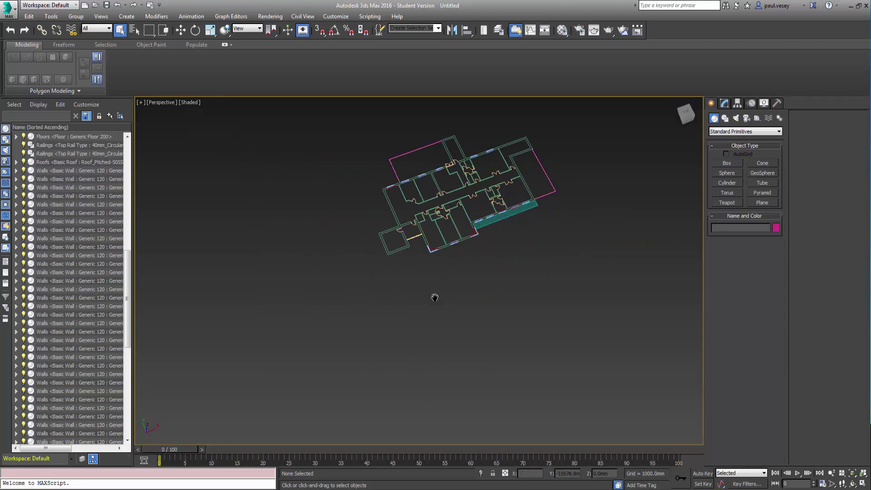
middle_click_drag(433, 295, 437, 374)
left_click(683, 120)
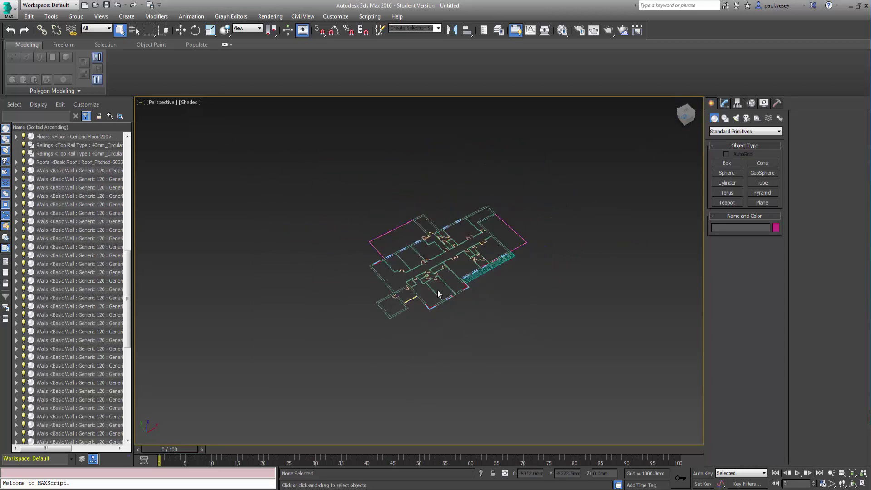
middle_click_drag(442, 309, 440, 363)
scroll(436, 320, "up", 5)
scroll(422, 331, "up", 8)
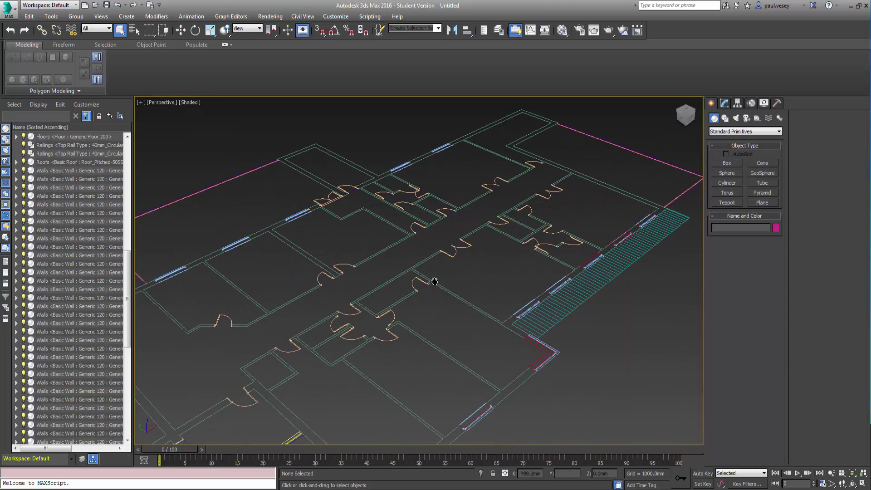
scroll(495, 361, "down", 10)
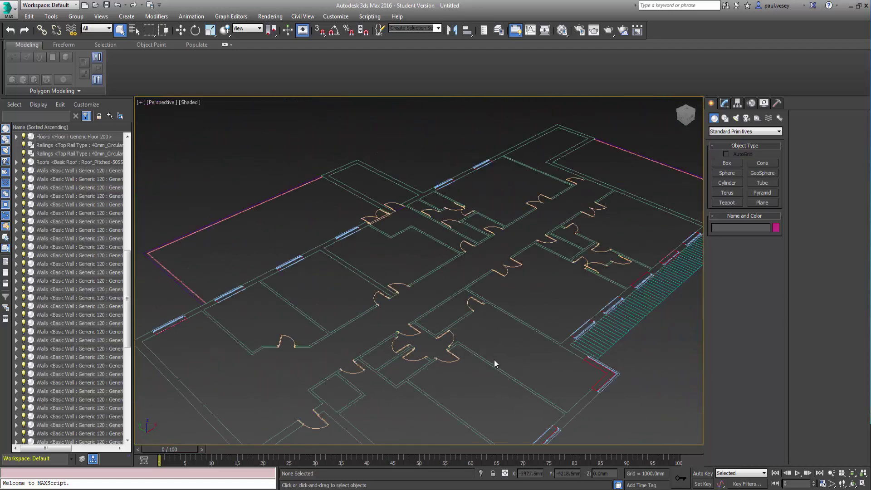
scroll(431, 257, "up", 8)
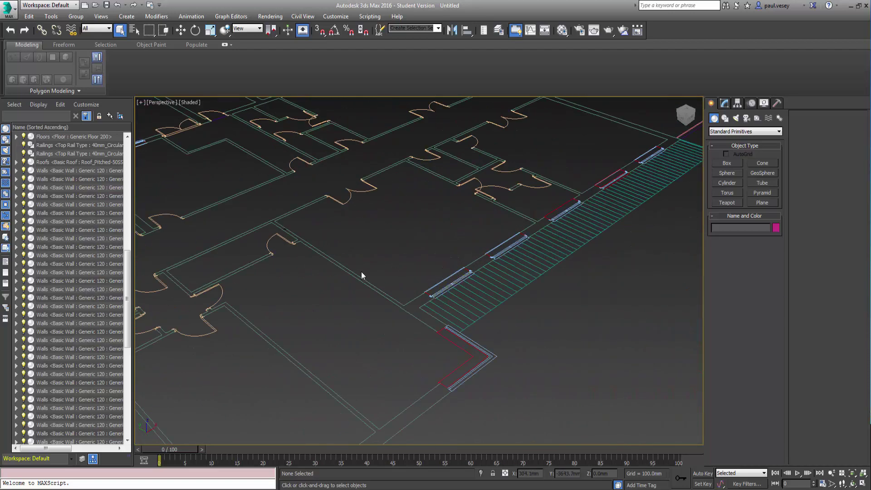
scroll(377, 335, "down", 8)
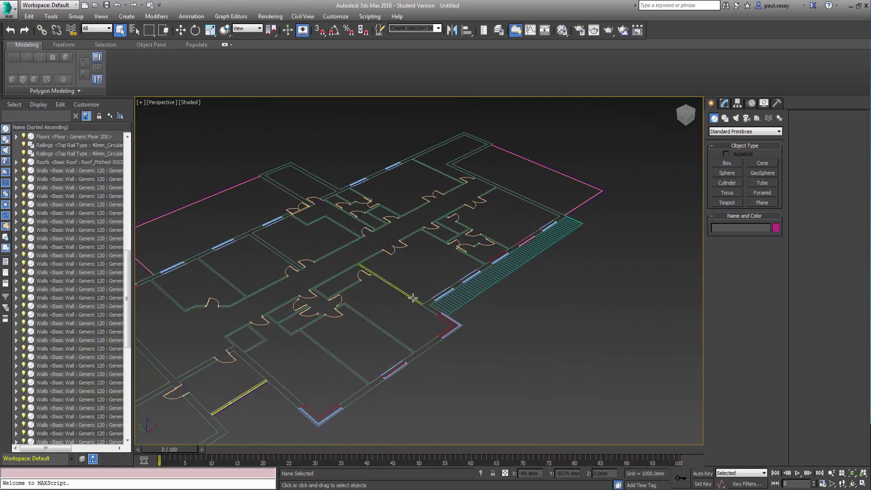
Step: Select together the wall shapes on the window side of the corridor: room partitions, outer walls, corridor walls and small-room walls
left_click(413, 297)
left_click(384, 330, "ctrl")
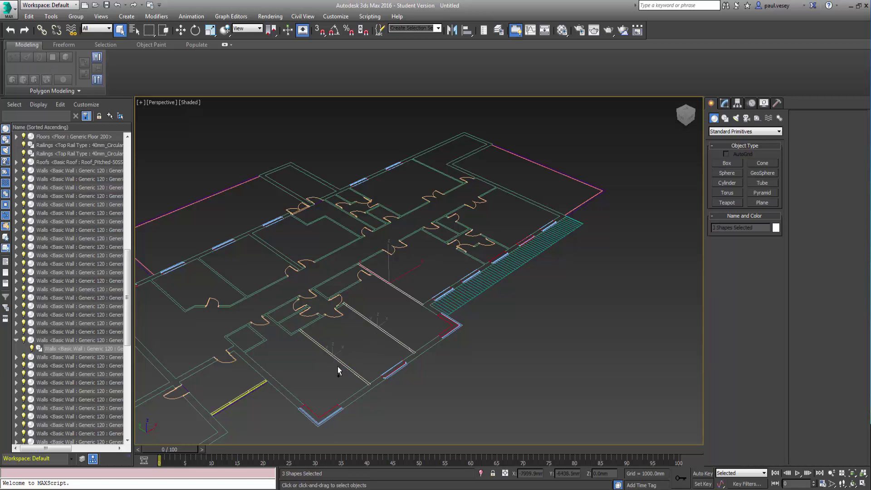
left_click(287, 393, "ctrl")
left_click(411, 350, "ctrl")
left_click(426, 300, "ctrl")
left_click(431, 311, "ctrl")
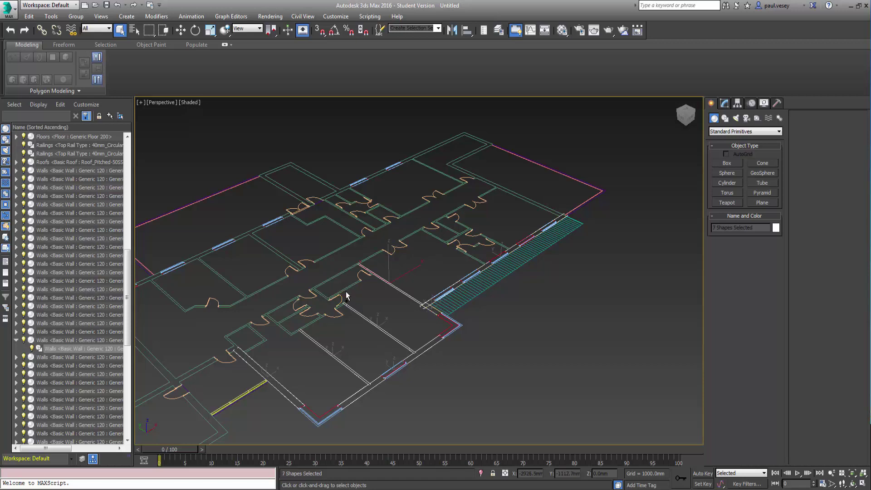
left_click(356, 279, "ctrl")
left_click(327, 294, "ctrl")
left_click(305, 325, "ctrl")
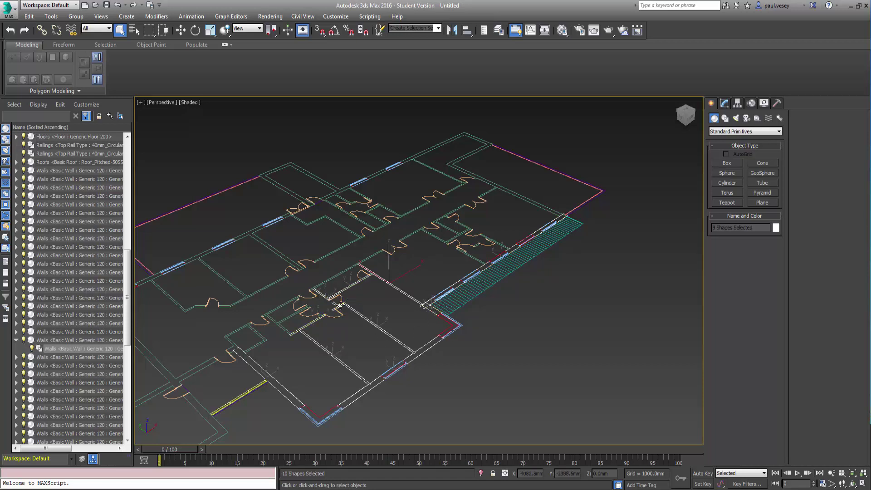
left_click(284, 325, "ctrl")
left_click(294, 310, "ctrl")
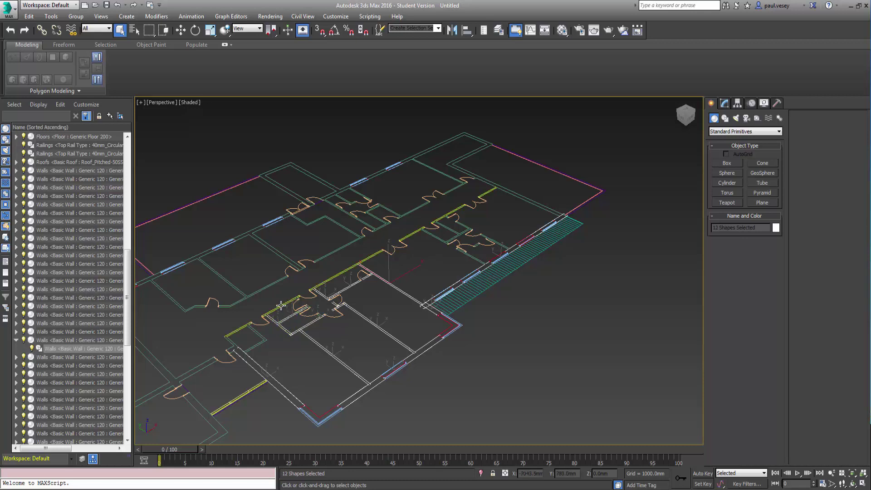
left_click(281, 305, "ctrl")
left_click(254, 346, "ctrl")
left_click(257, 333, "ctrl")
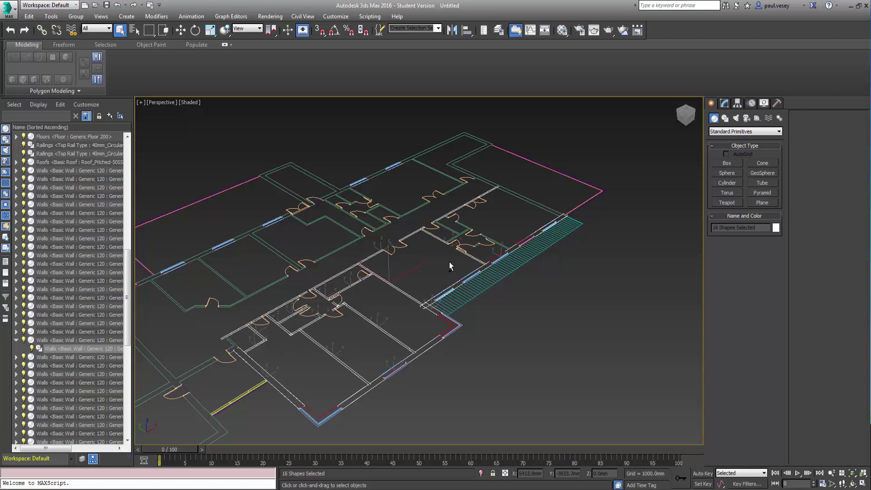
left_click(501, 244, "ctrl")
left_click(476, 246, "ctrl")
left_click(459, 235, "ctrl")
left_click(448, 229, "ctrl")
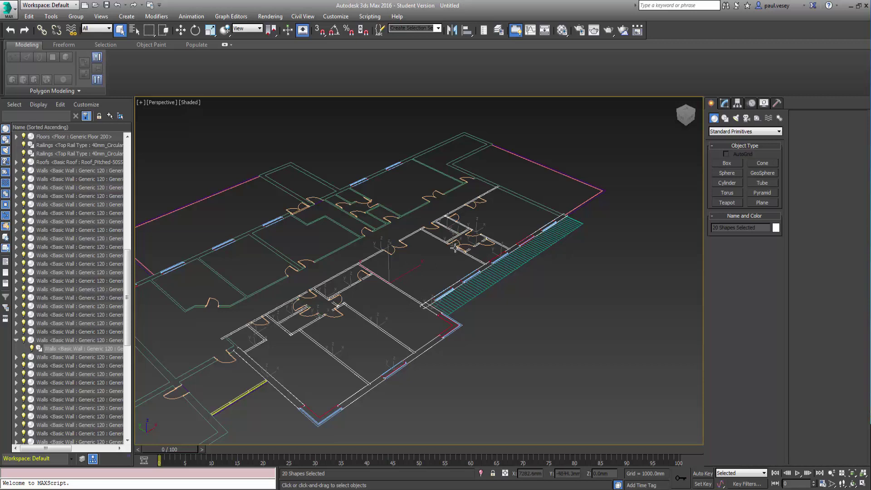
Step: Apply an Extrude modifier to the selected wall shapes with an amount of 2400 mm
left_click(724, 104)
left_click(778, 130)
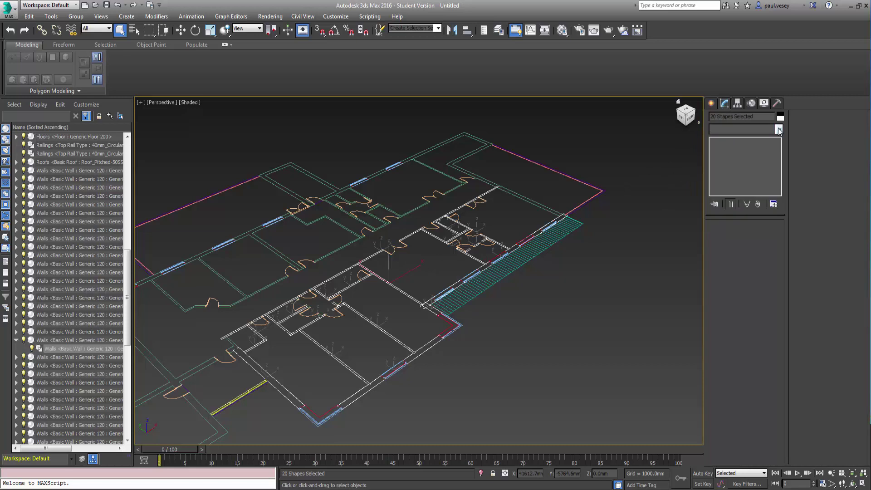
scroll(767, 282, "down", 15)
scroll(766, 281, "down", 3)
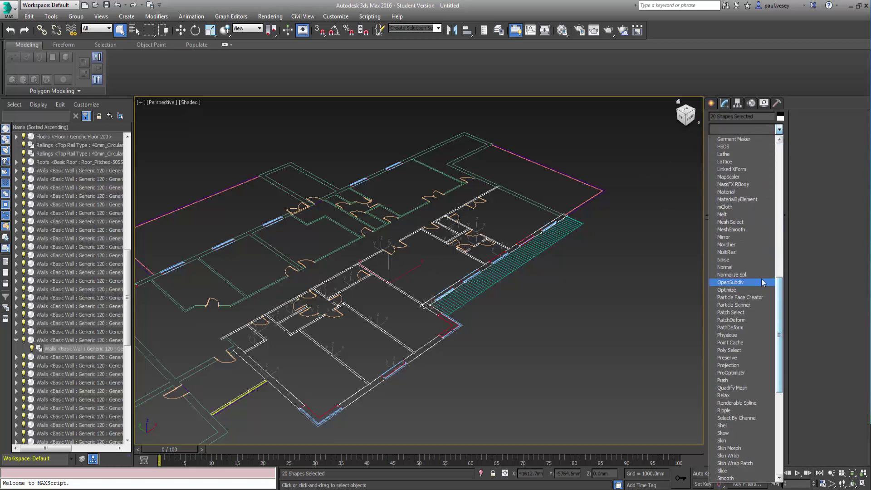
left_click_drag(778, 290, 778, 238)
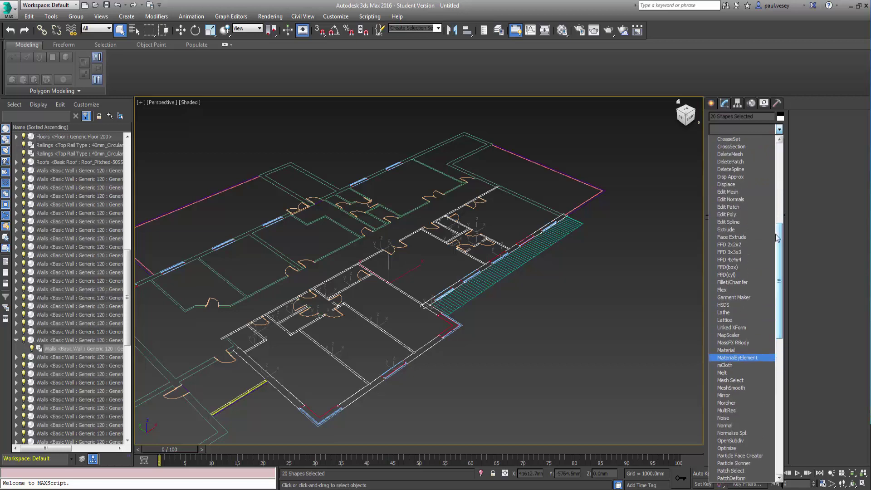
left_click(735, 230)
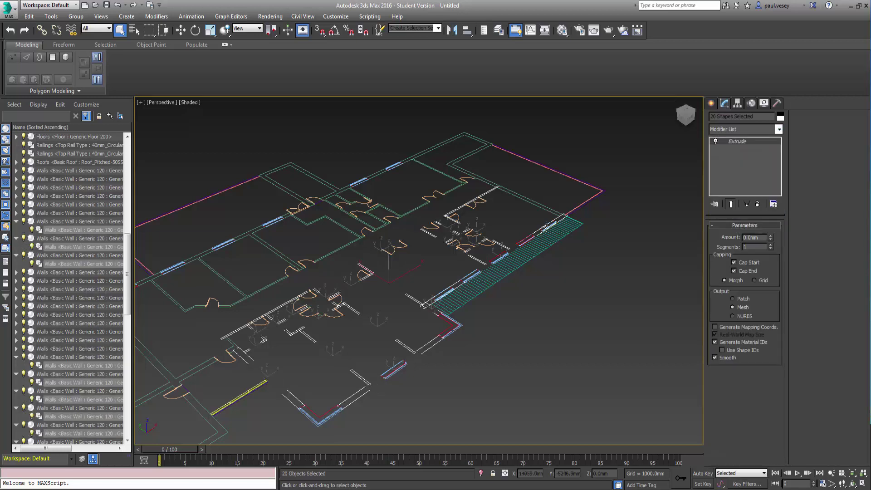
double_click(762, 236)
type("2400")
key("Return")
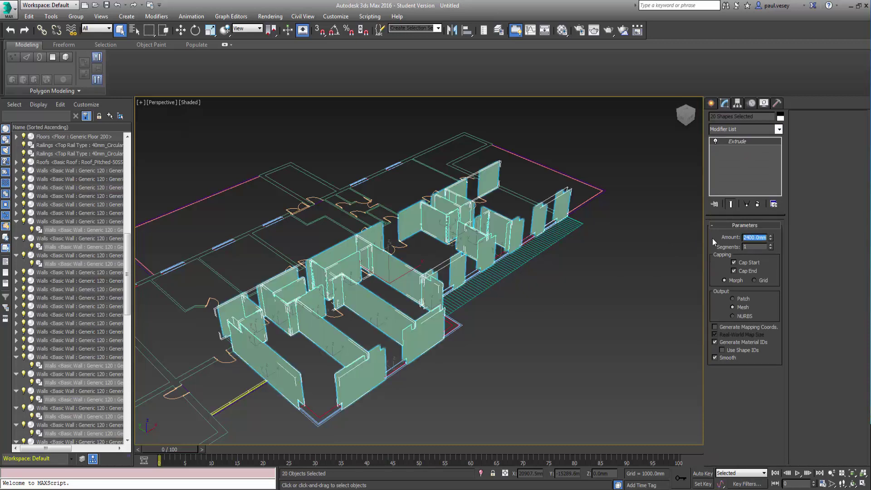
Step: Check which extruded walls form separate objects by picking a room partition and the small-room walls individually
left_click(489, 342)
middle_click_drag(442, 358, 476, 333)
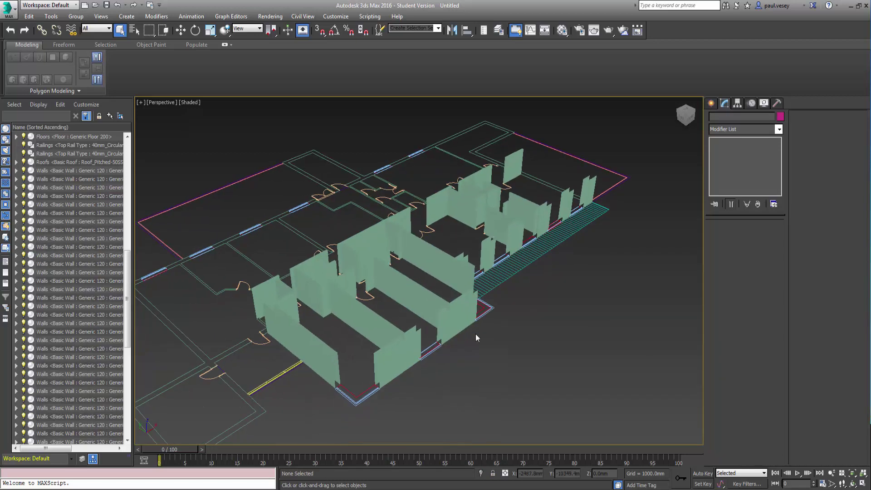
left_click(442, 313)
left_click(422, 254)
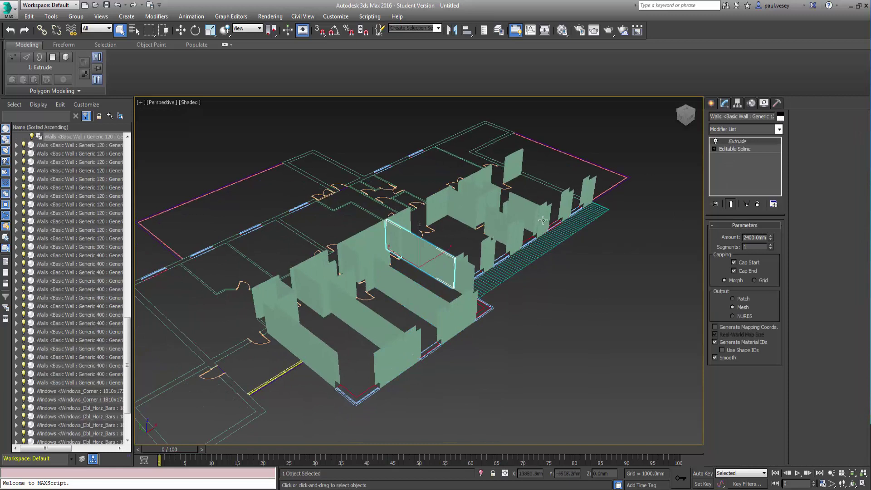
left_click(507, 222)
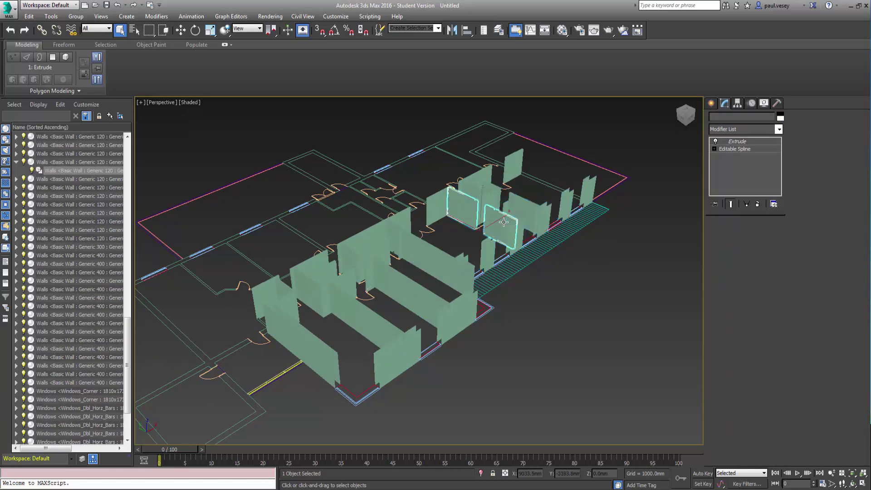
Step: Select together the extruded outer walls, room partitions, corridor walls and small-room walls on the window side of the corridor
left_click(499, 252)
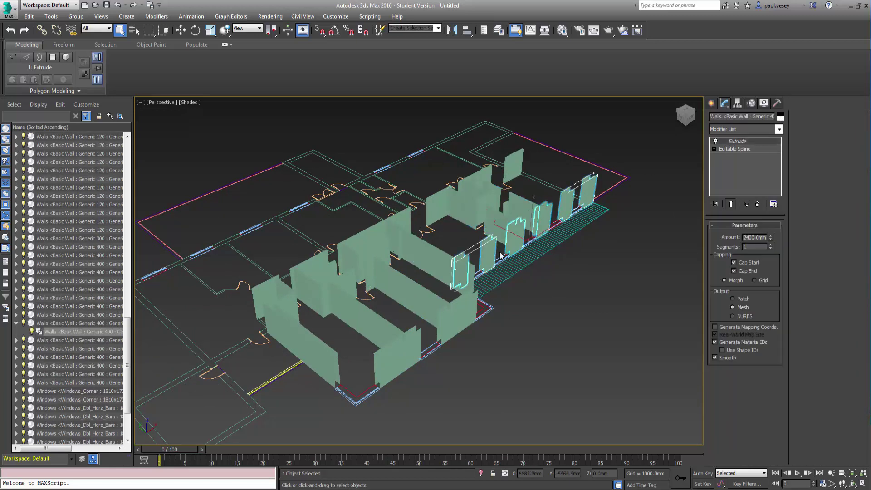
left_click(476, 313, "ctrl")
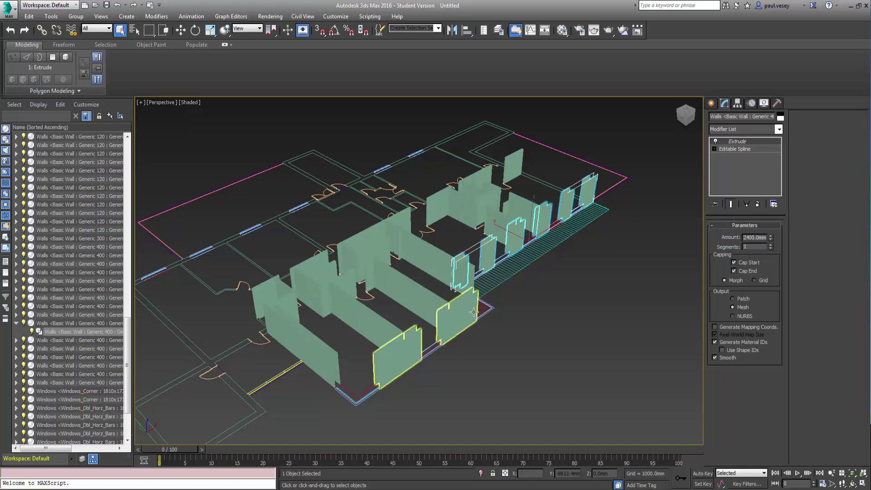
left_click(408, 300, "ctrl")
left_click(424, 254, "ctrl")
left_click(368, 320, "ctrl")
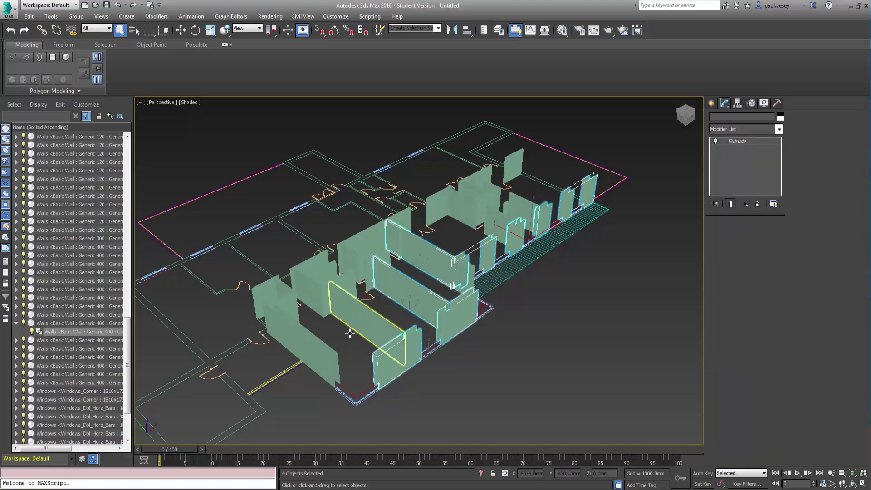
left_click(322, 345, "ctrl")
left_click(287, 296, "ctrl")
left_click(271, 280, "ctrl")
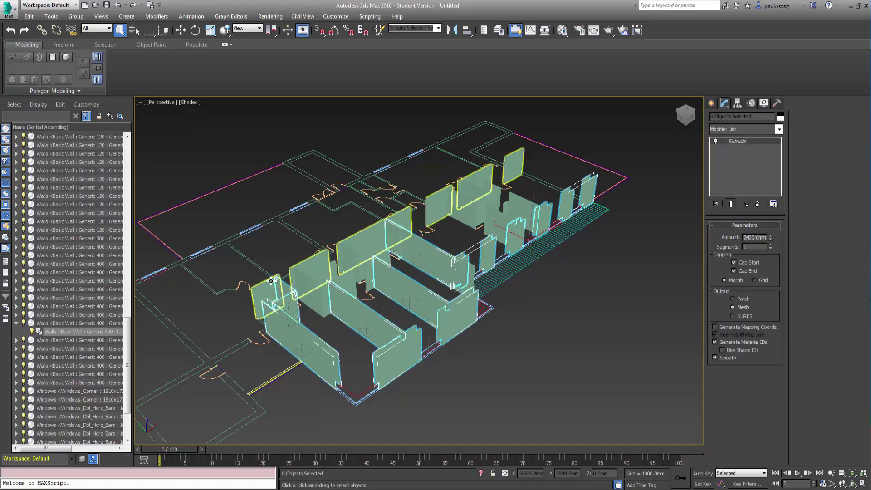
left_click(271, 280, "ctrl")
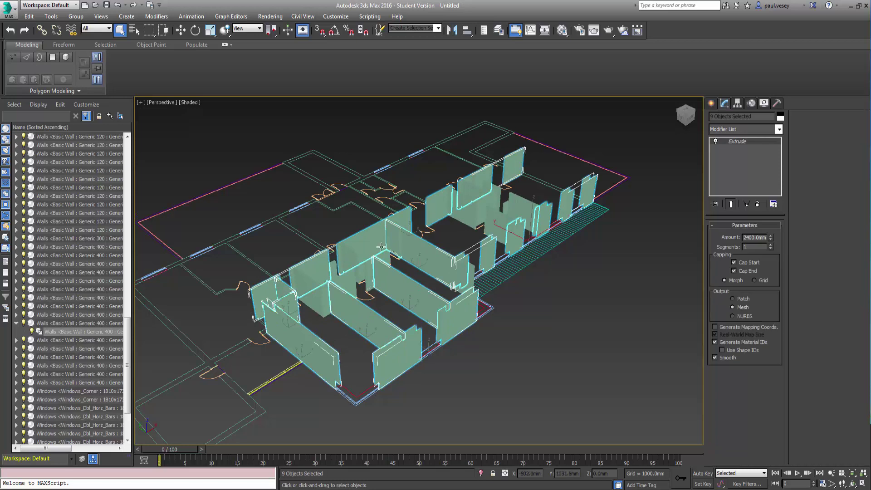
left_click(470, 201, "ctrl")
left_click(497, 189, "ctrl")
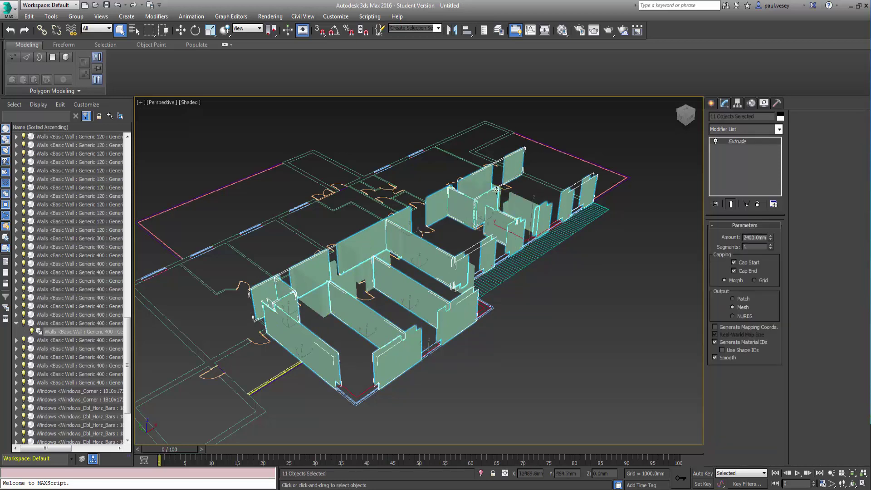
left_click(510, 202, "ctrl")
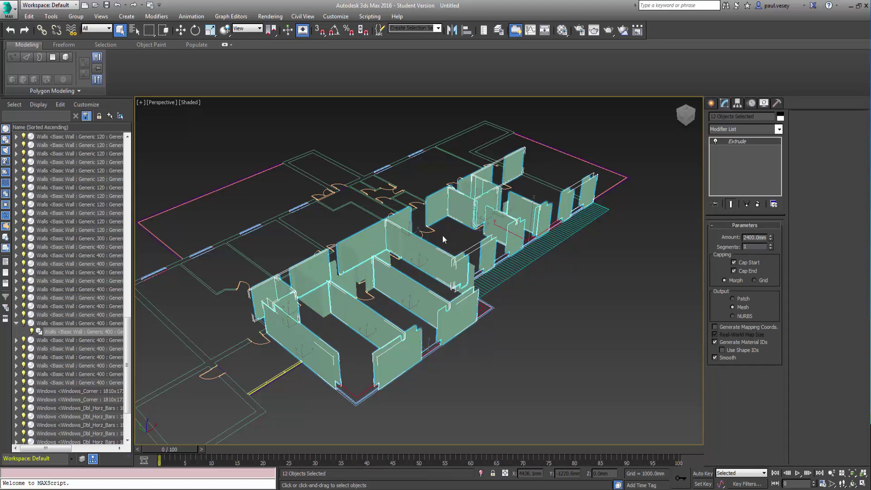
Step: Convert the selected extruded walls to Editable Poly and clear the selection
right_click(416, 297)
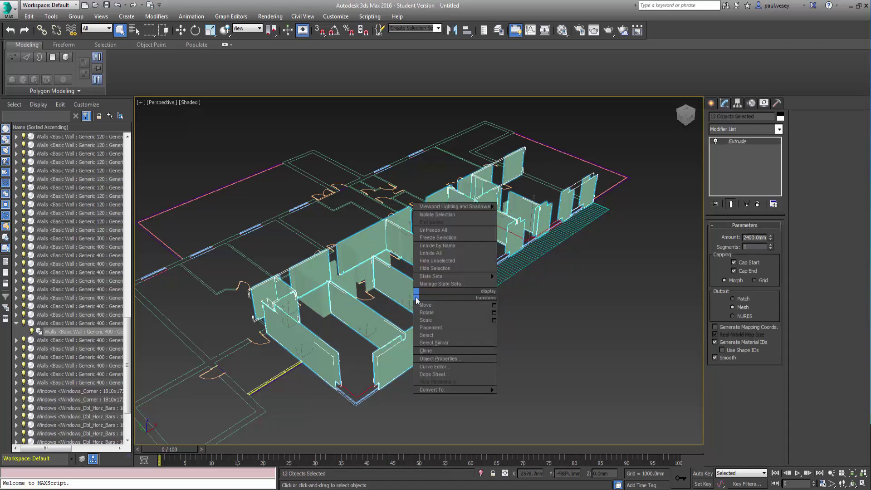
mouse_move(473, 388)
left_click(521, 393)
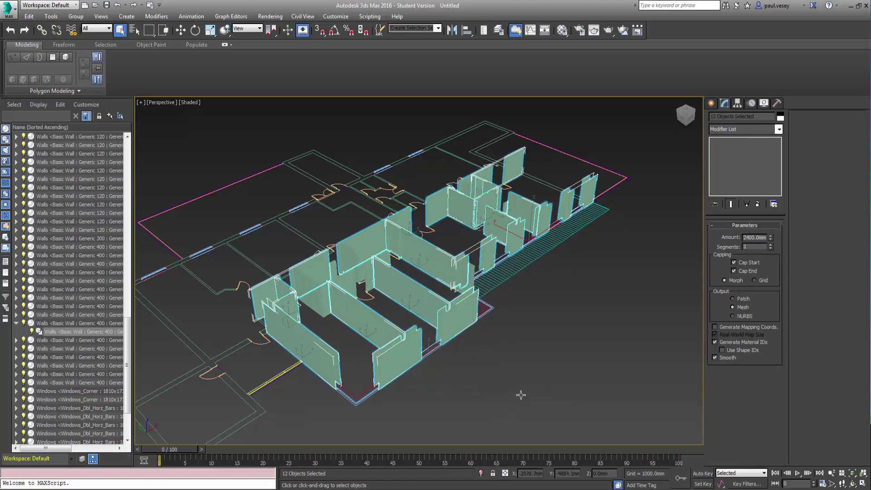
left_click(519, 377)
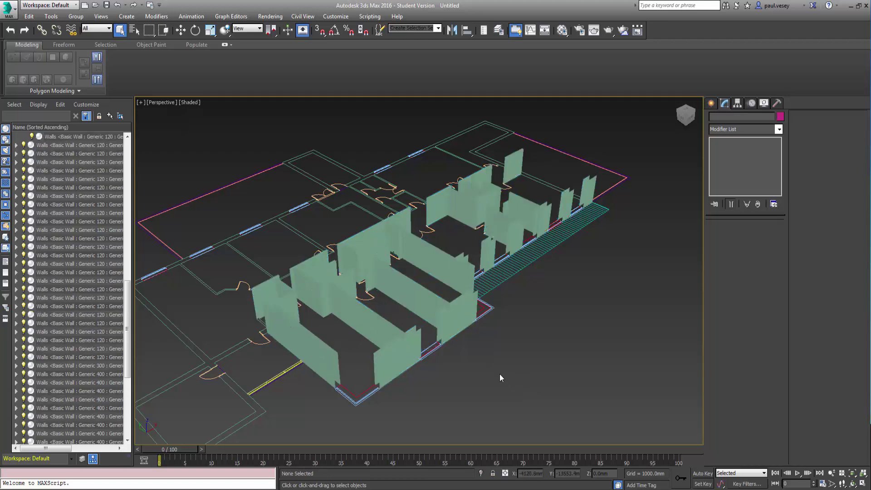
Step: Delete the large outward-facing polygons of both segments of the outer wall around the partitioned rooms, then leave polygon editing
scroll(476, 354, "up", 8)
left_click(421, 307)
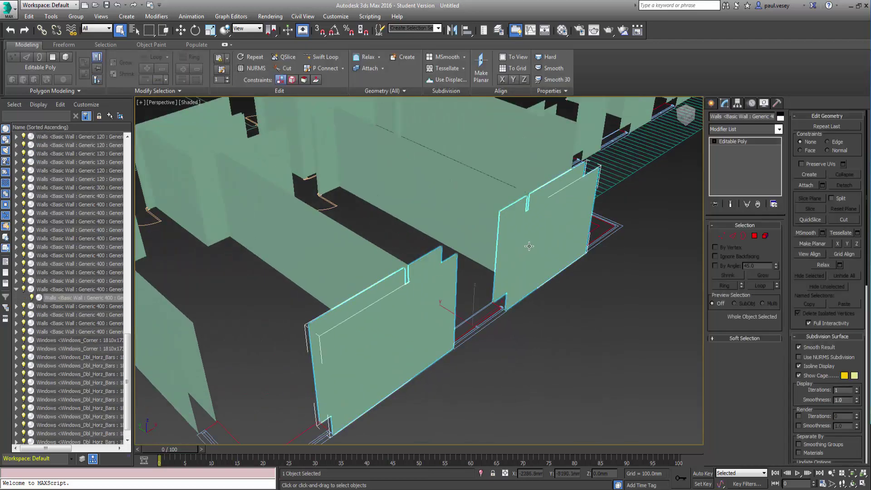
scroll(507, 298, "down", 10)
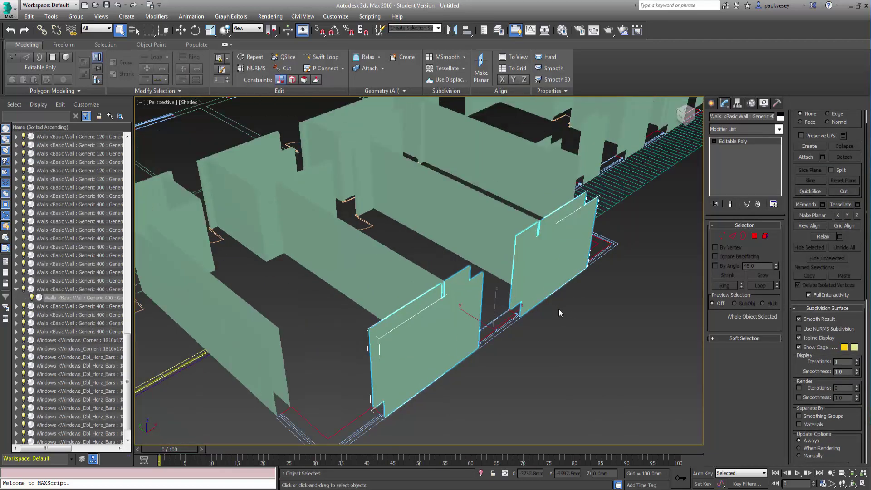
scroll(475, 283, "up", 4)
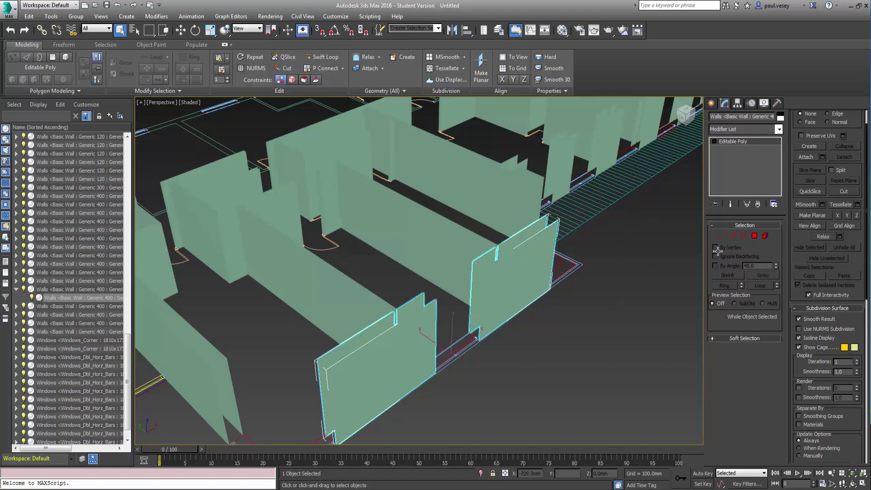
left_click(754, 236)
left_click(526, 276)
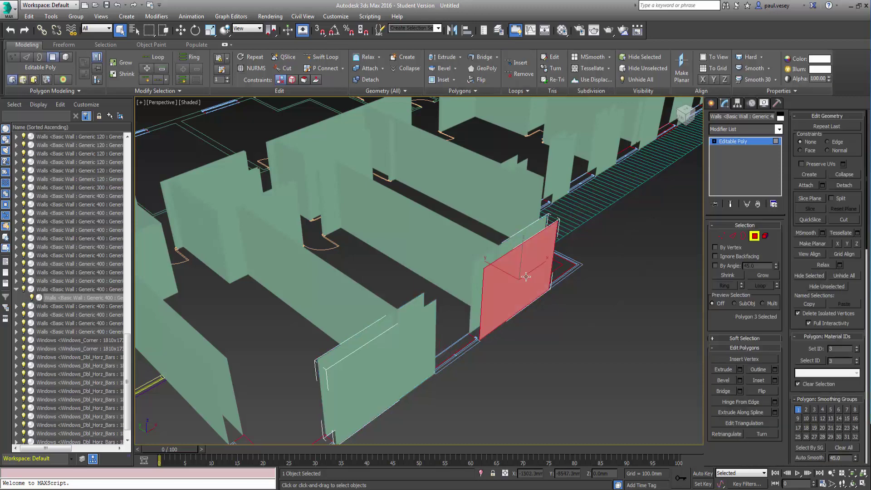
key("Delete")
left_click(420, 337)
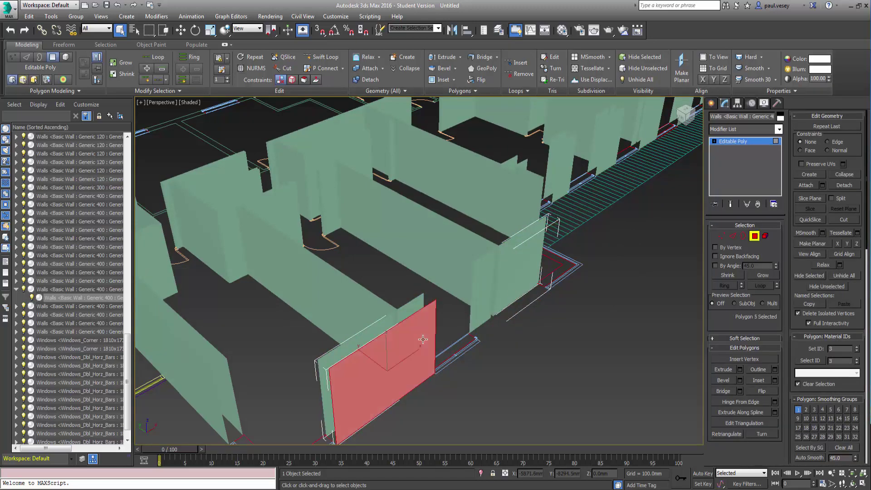
key("Delete")
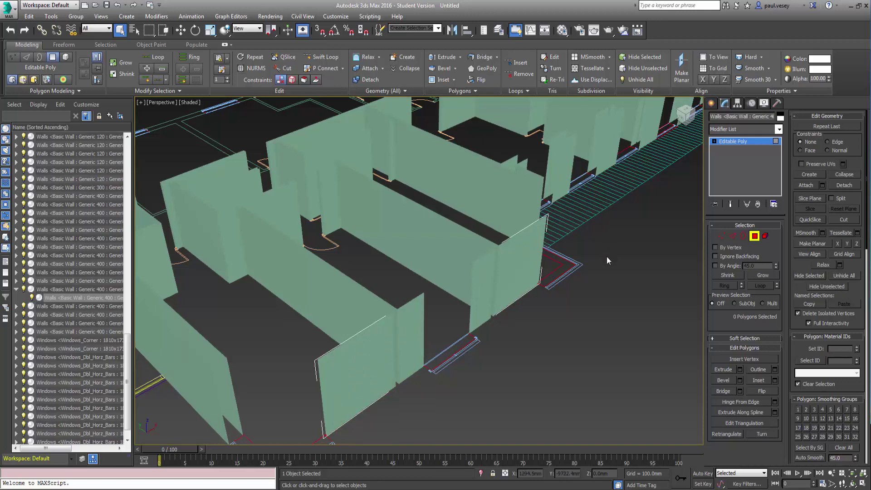
left_click(737, 143)
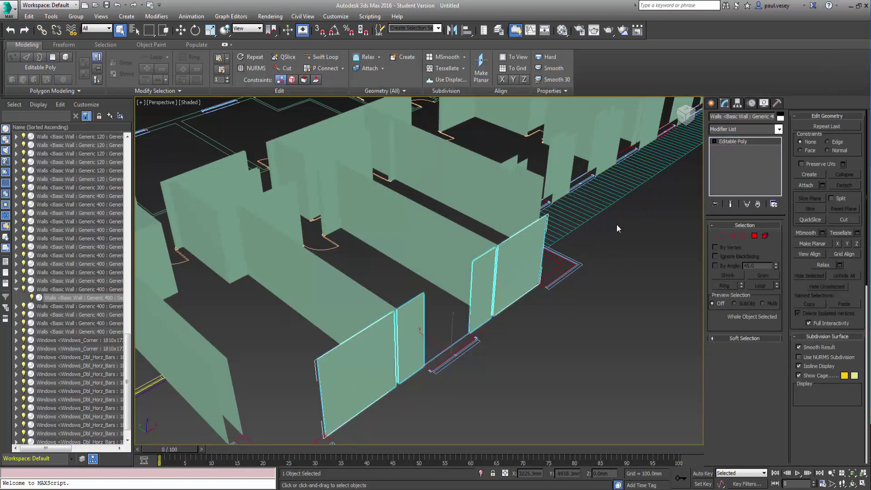
left_click(617, 224)
Step: Delete the outward-facing polygons of all segments of the long outer wall beside the hatched strip and leave polygon editing
middle_click_drag(462, 359, 368, 426)
scroll(491, 314, "down", 1)
middle_click_drag(491, 314, 431, 336)
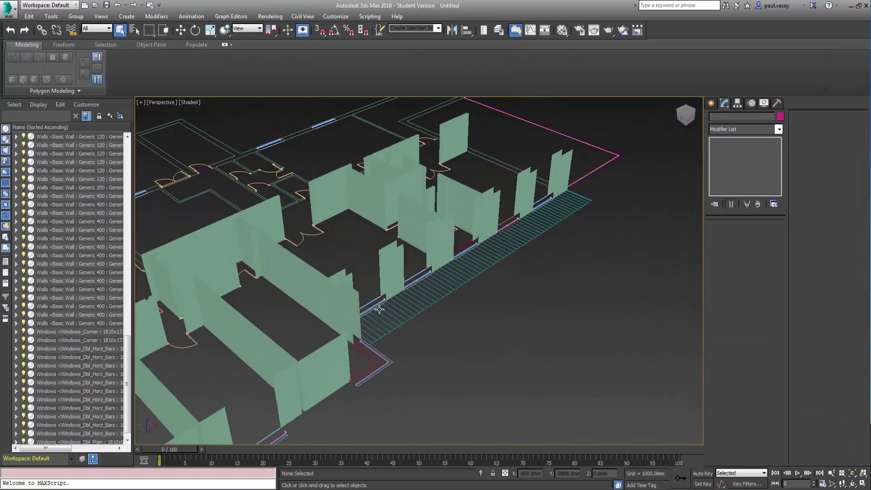
left_click(386, 260)
left_click(754, 236)
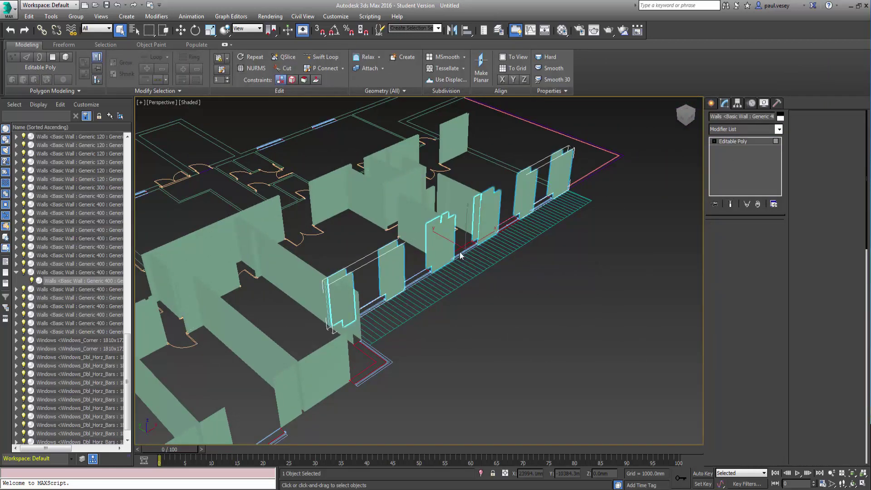
left_click(351, 277)
left_click(389, 266)
key("Delete")
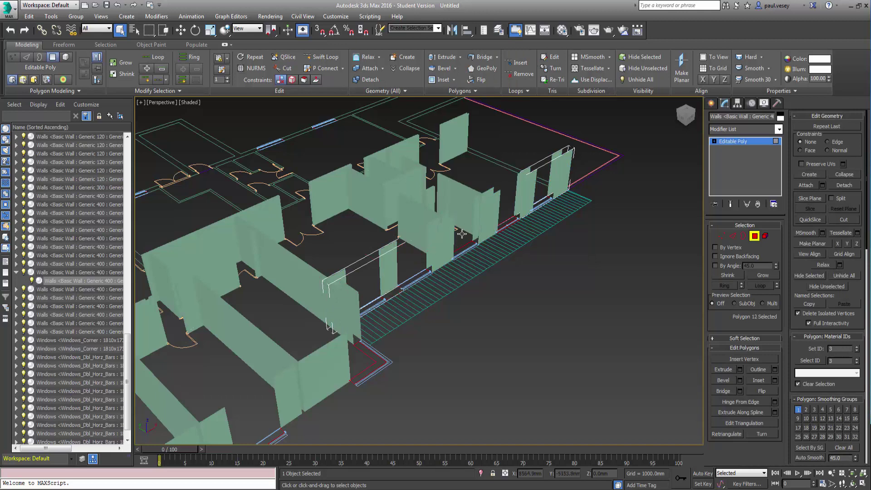
left_click(440, 239)
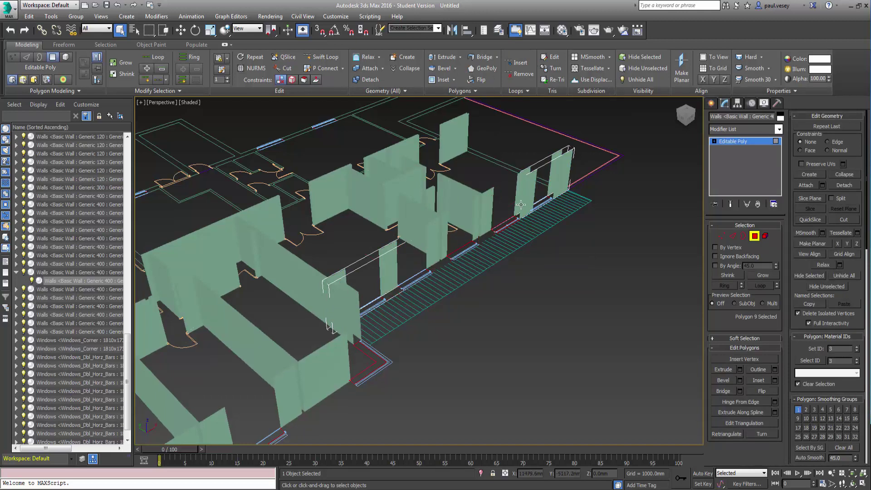
left_click(531, 195)
key("Delete")
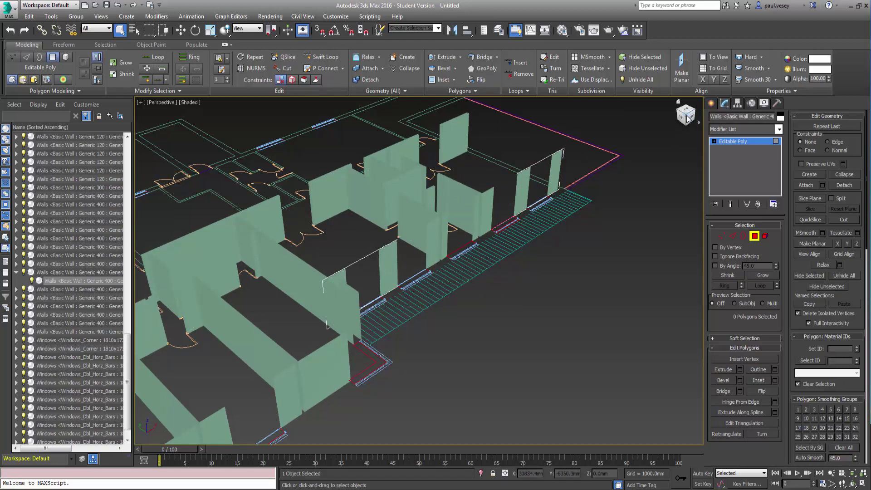
left_click_drag(685, 116, 644, 117)
scroll(336, 231, "up", 5)
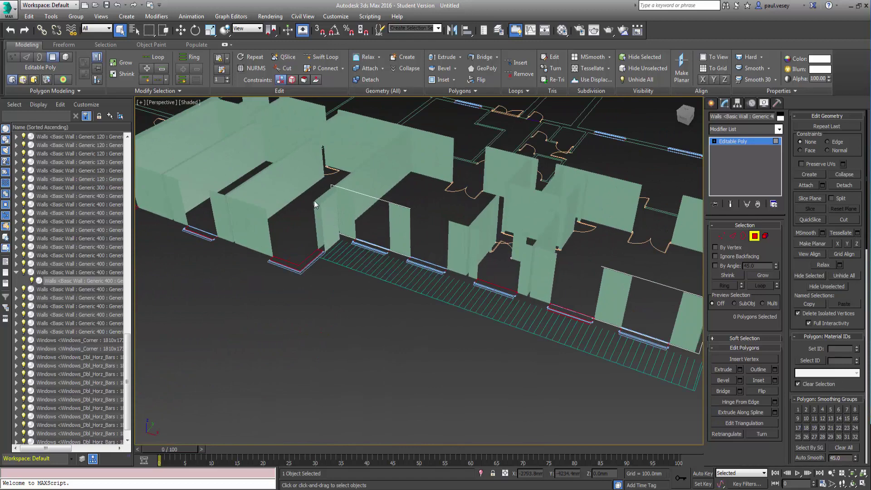
left_click(295, 390)
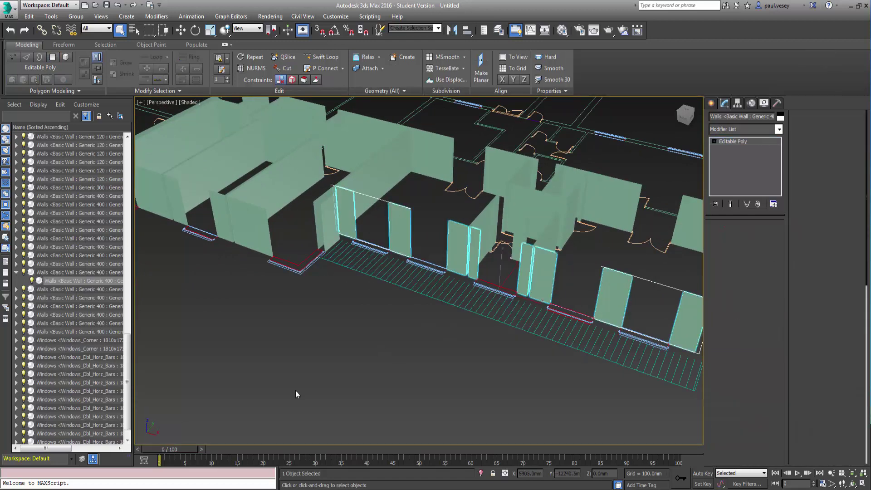
Step: Convert the short return wall between the corner window and the hatched strip to Editable Poly
left_click(317, 218)
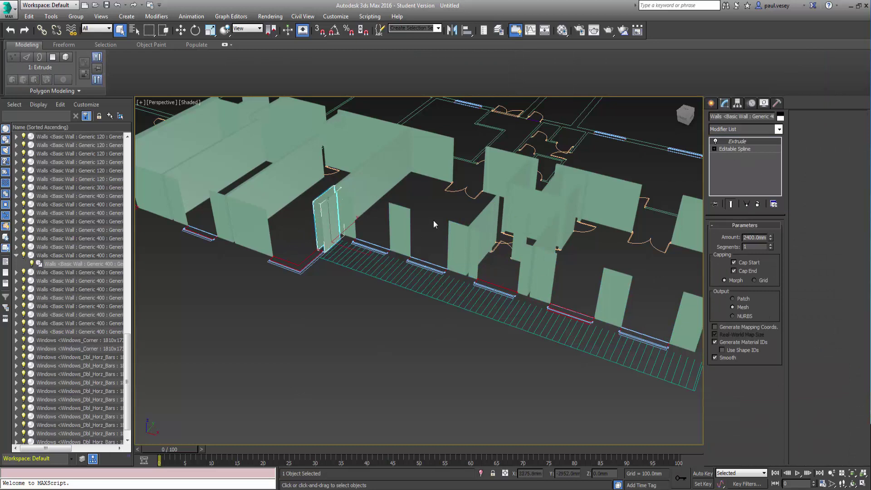
right_click(320, 208)
mouse_move(338, 307)
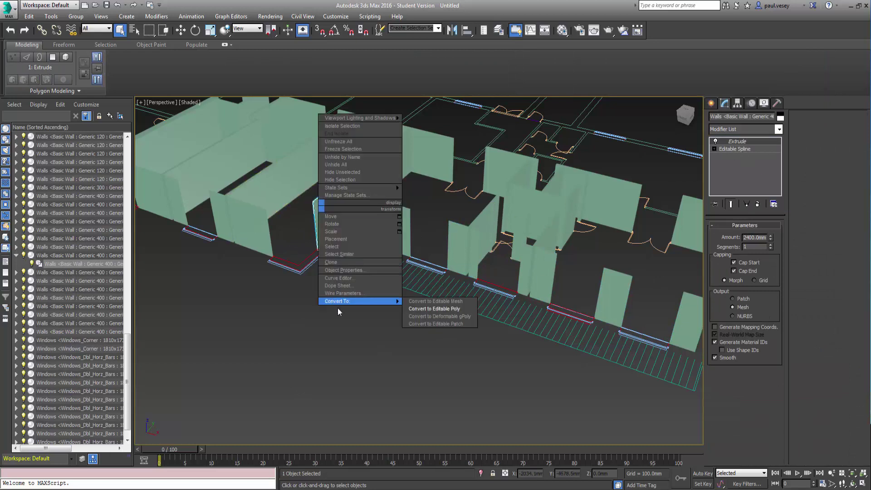
left_click(432, 312)
left_click(371, 333)
Step: Delete the outward-facing polygon of the short return wall next to the corner window
left_click(325, 213)
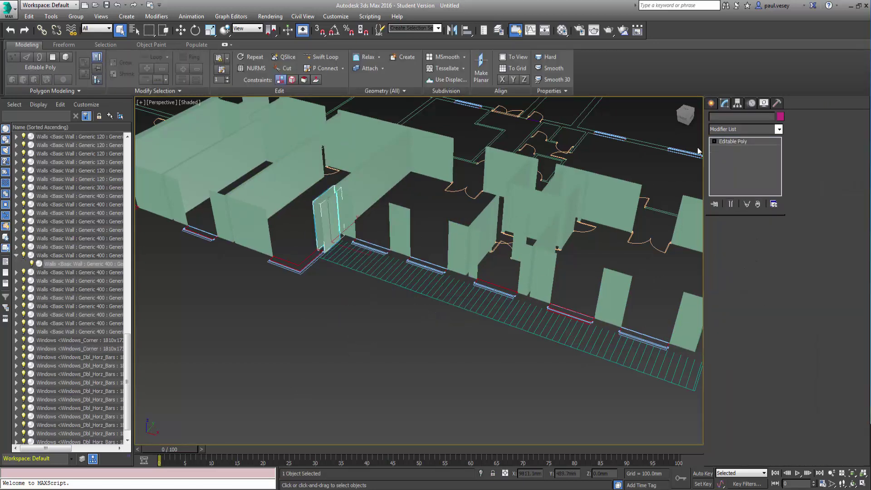
left_click(755, 236)
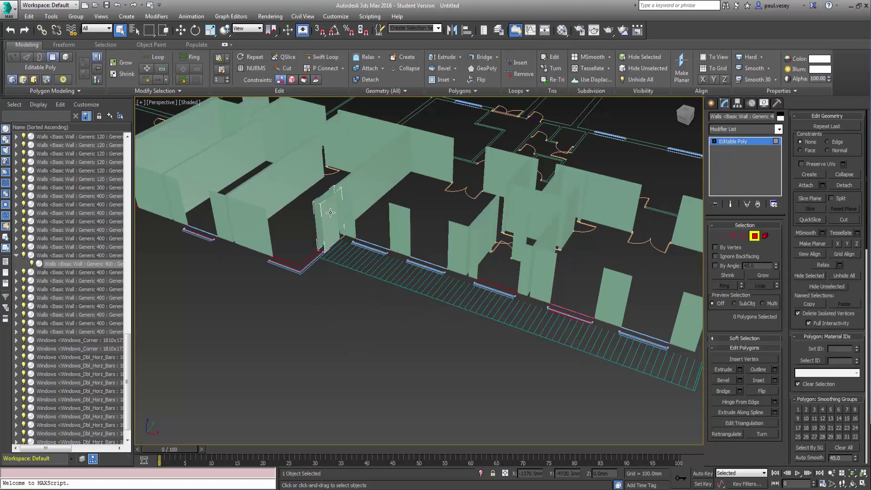
left_click(327, 222)
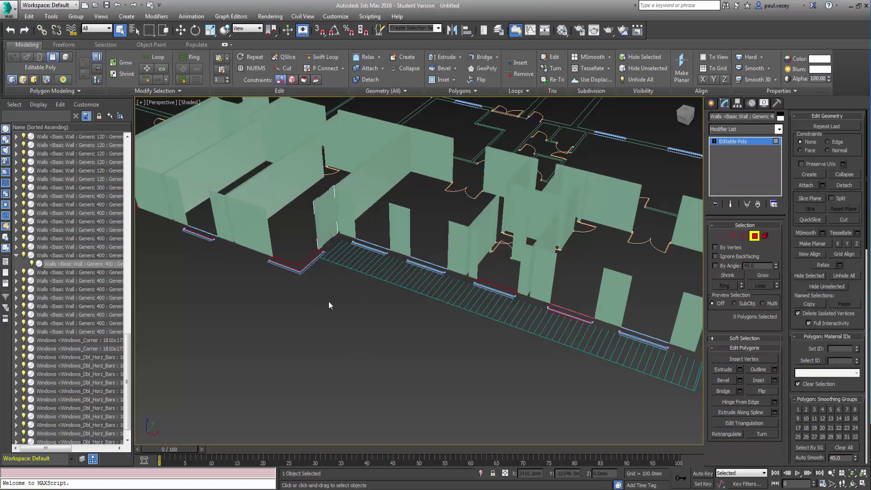
Step: Examine the remaining wall faces and window openings around the partitioned rooms up close
middle_click_drag(356, 319, 356, 332)
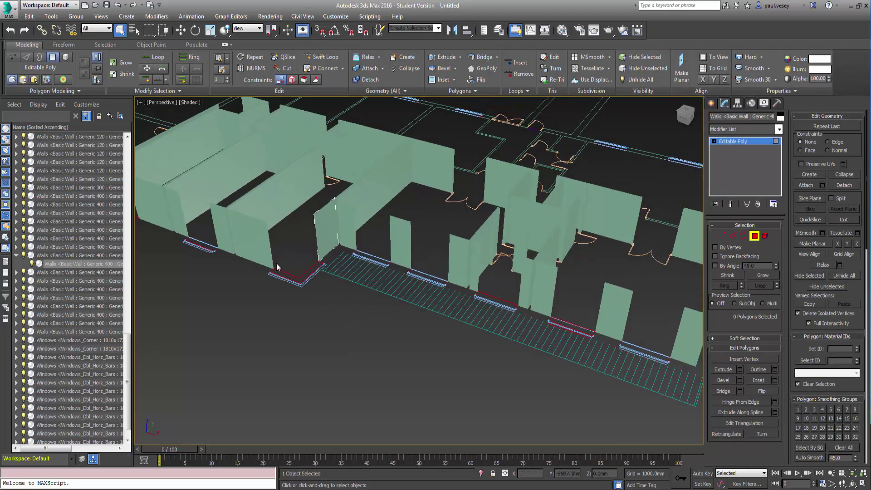
middle_click_drag(276, 263, 311, 254)
scroll(273, 230, "up", 1)
middle_click_drag(273, 230, 333, 254)
scroll(263, 235, "up", 1)
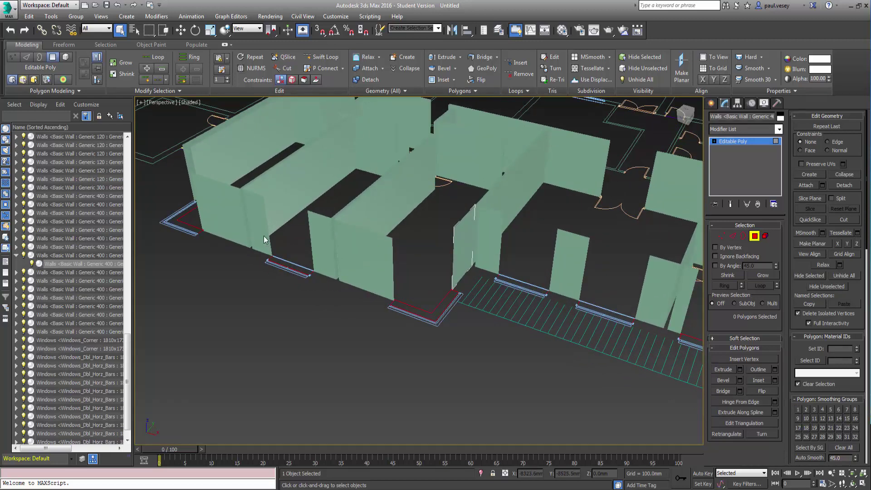
middle_click_drag(264, 237, 284, 268, "alt")
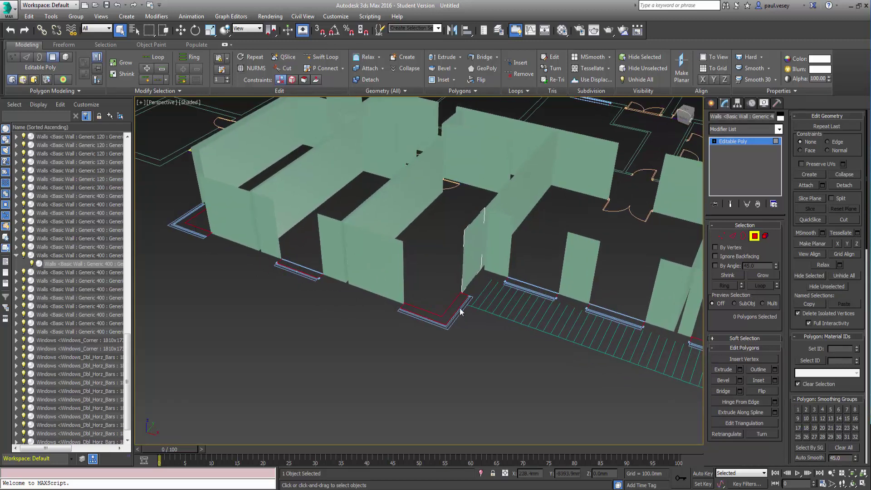
Step: Examine the window openings along the outer walls, closing in on the gap between the two wall piers beside the corner window
scroll(586, 257, "down", 4)
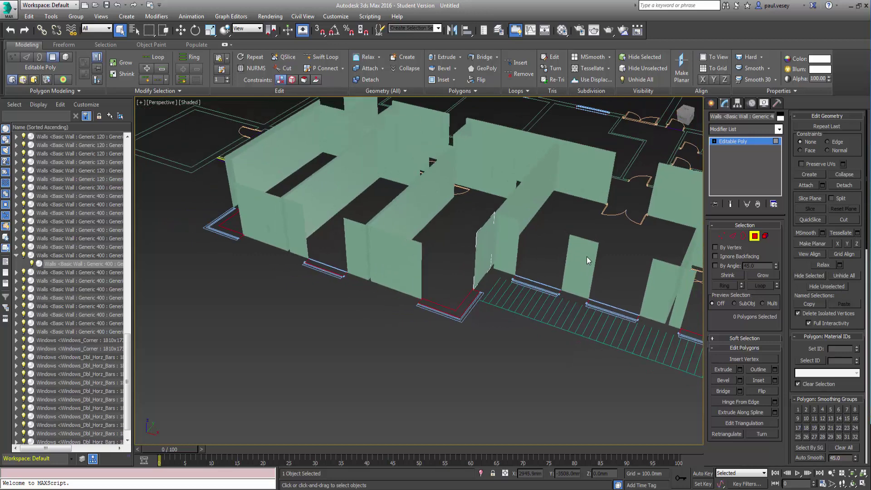
middle_click_drag(598, 258, 390, 229)
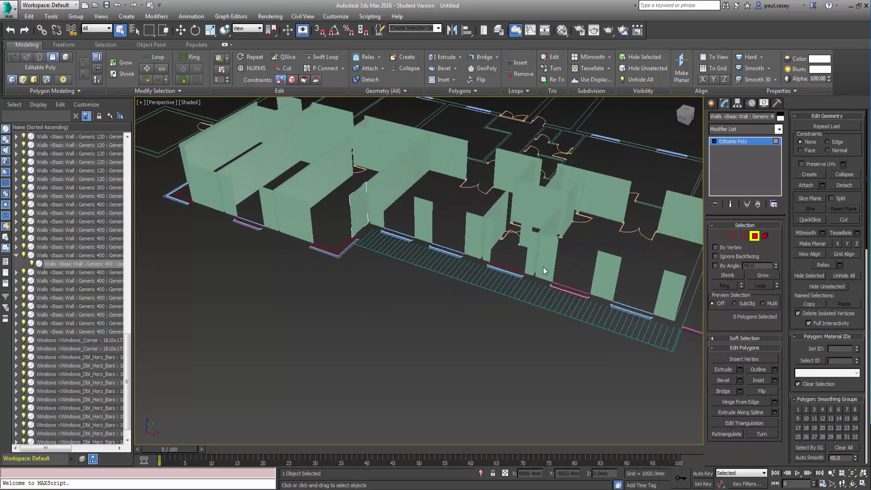
middle_click_drag(634, 297, 726, 267)
middle_click_drag(440, 234, 590, 324)
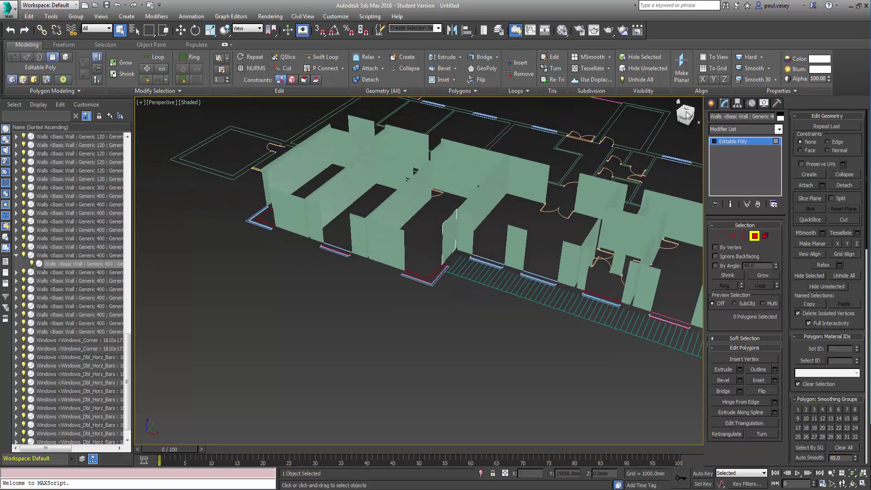
middle_click_drag(363, 195, 447, 195, "alt")
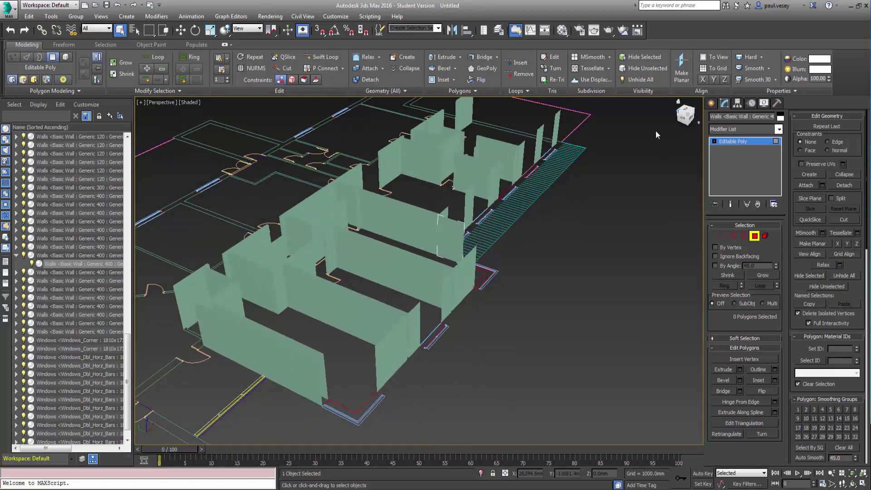
middle_click_drag(436, 314, 411, 301)
scroll(412, 301, "up", 3)
scroll(442, 317, "up", 2)
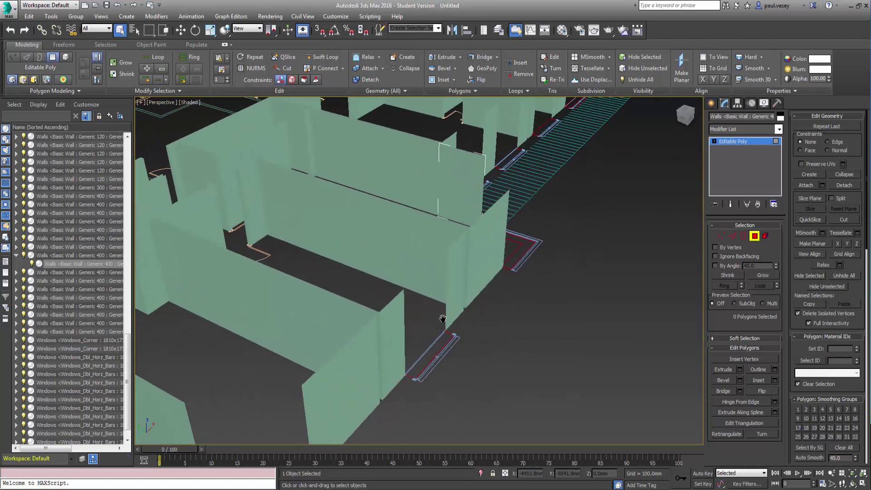
scroll(452, 320, "up", 3)
scroll(454, 325, "up", 5)
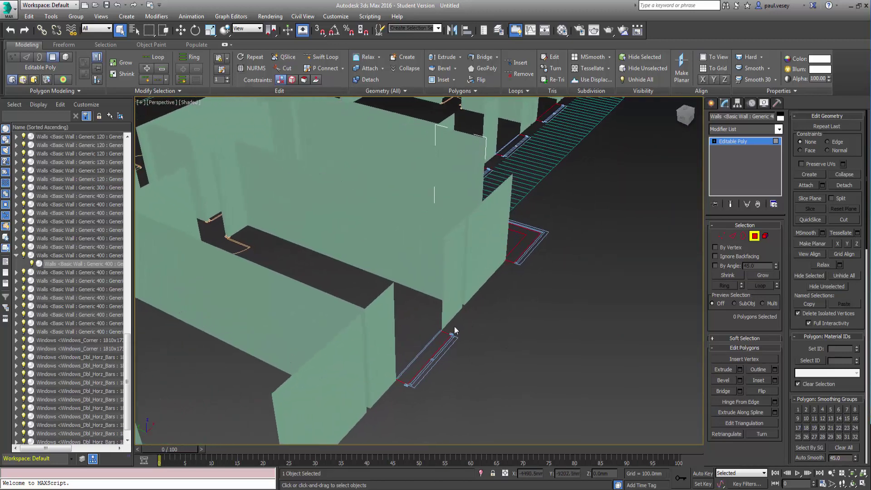
middle_click_drag(436, 288, 434, 288)
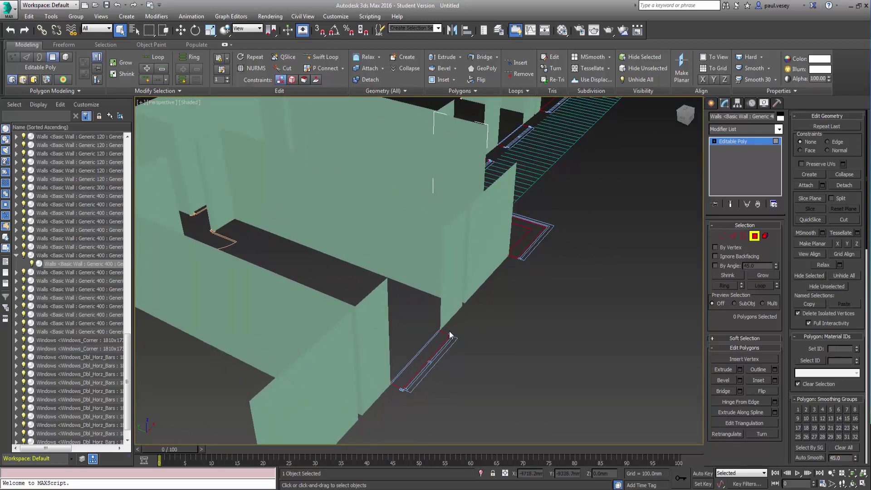
scroll(447, 333, "up", 3)
scroll(446, 333, "up", 4)
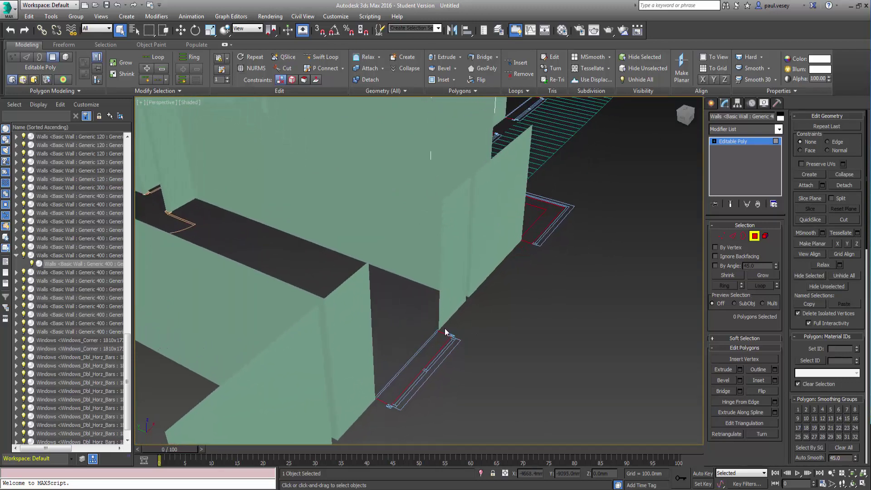
scroll(444, 332, "up", 3)
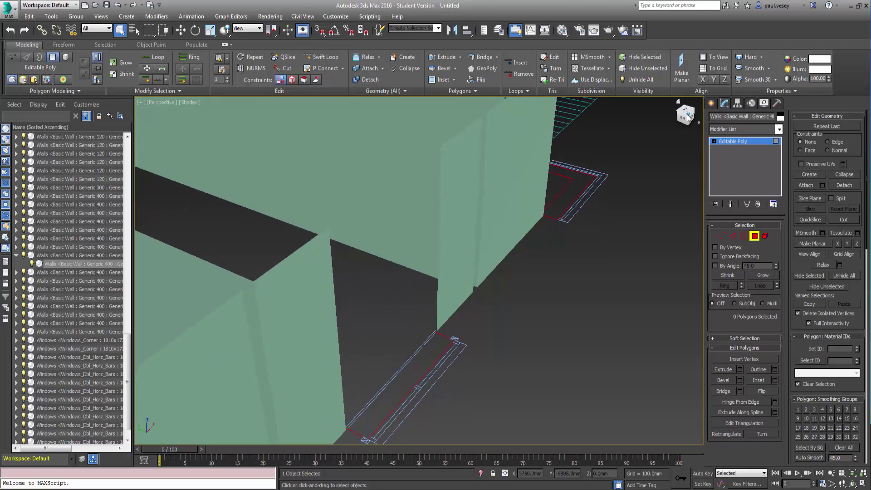
left_click_drag(686, 116, 537, 192)
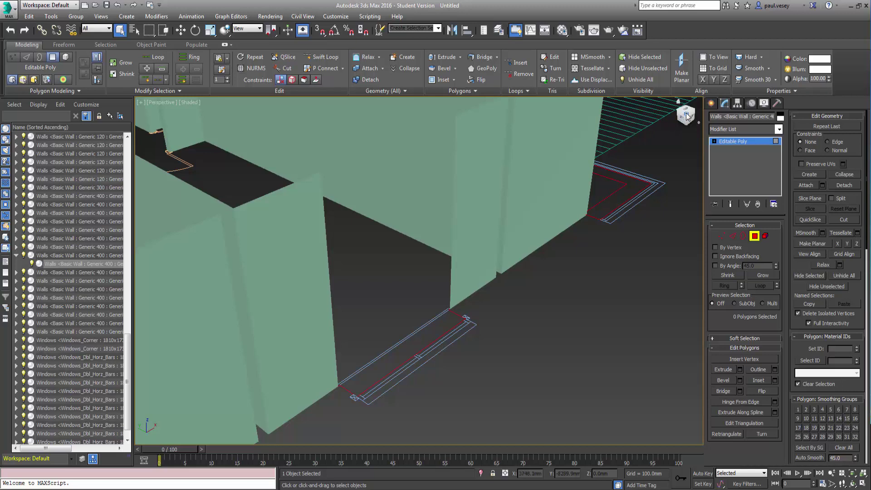
left_click_drag(683, 117, 471, 231)
scroll(471, 227, "up", 2)
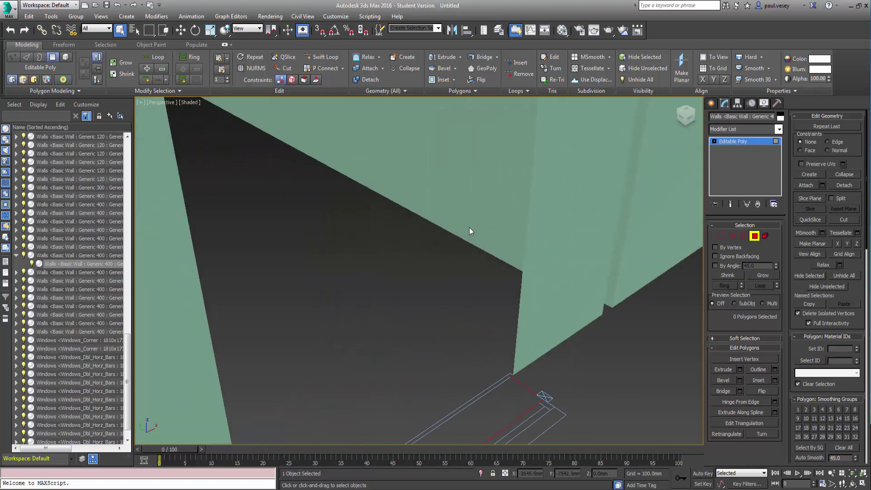
scroll(470, 229, "down", 2)
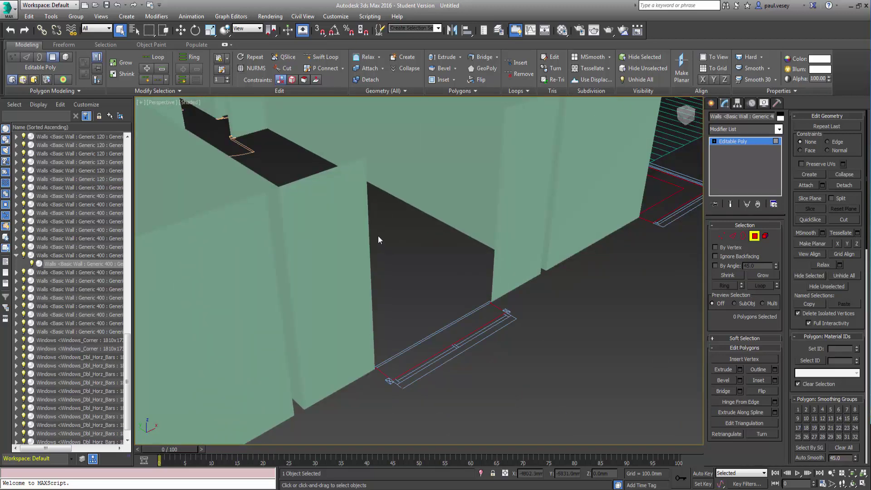
Step: Select the four vertical side edges of the two wall piers flanking the window opening, at edge level
left_click(732, 236)
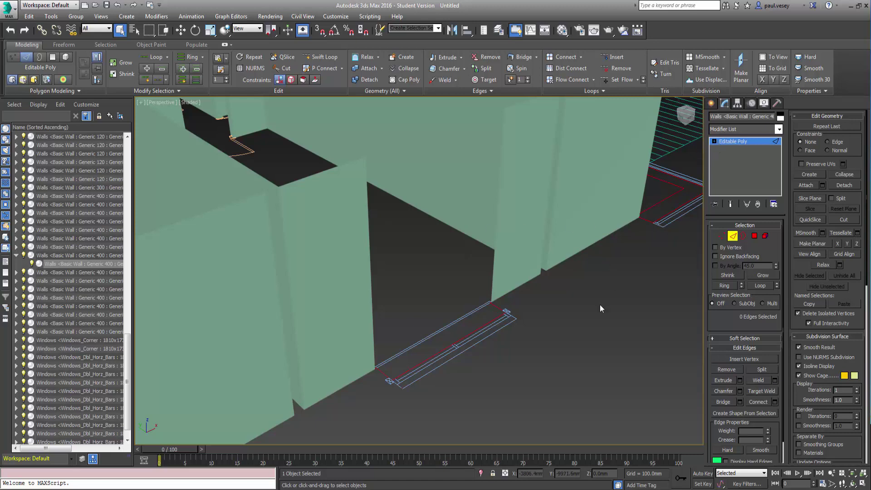
left_click(725, 141)
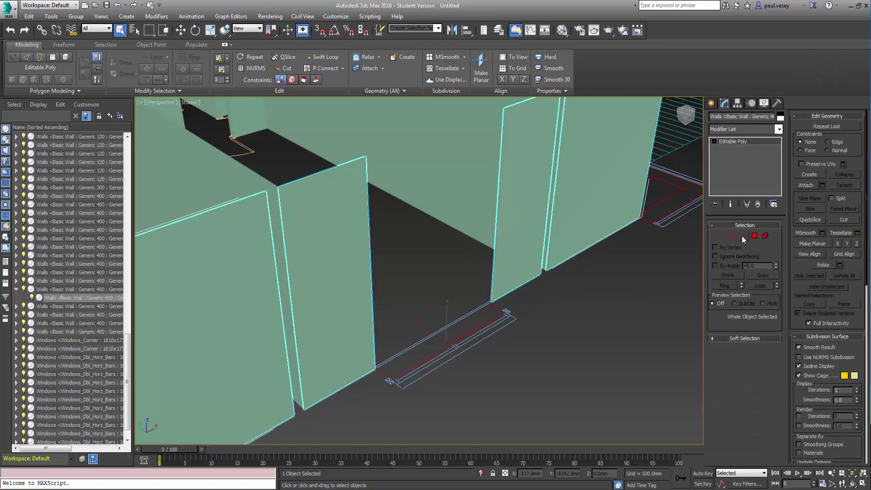
left_click(733, 236)
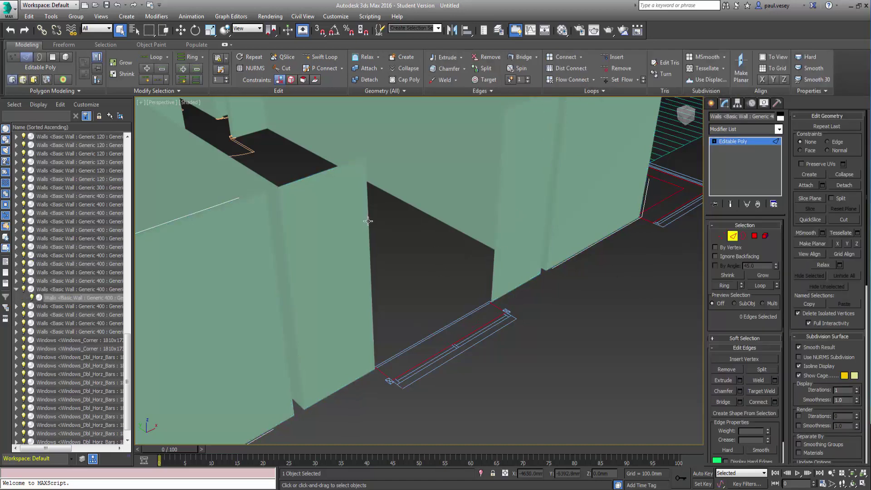
left_click(367, 221)
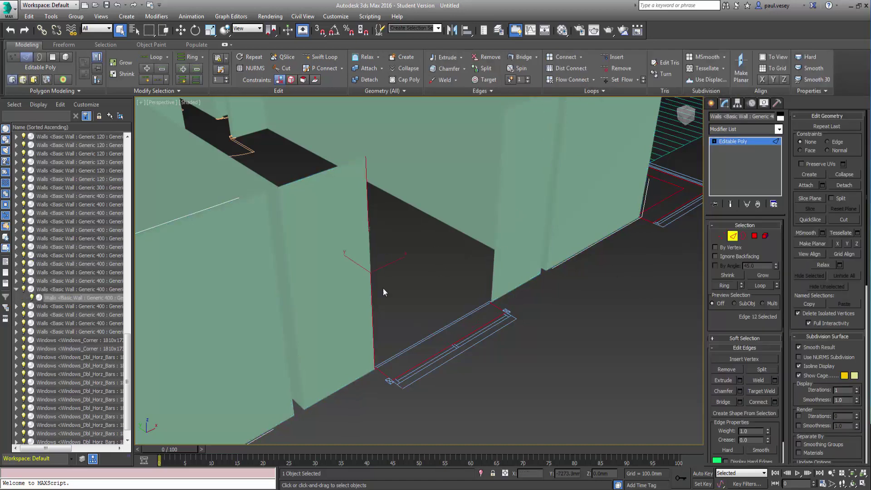
left_click(498, 203)
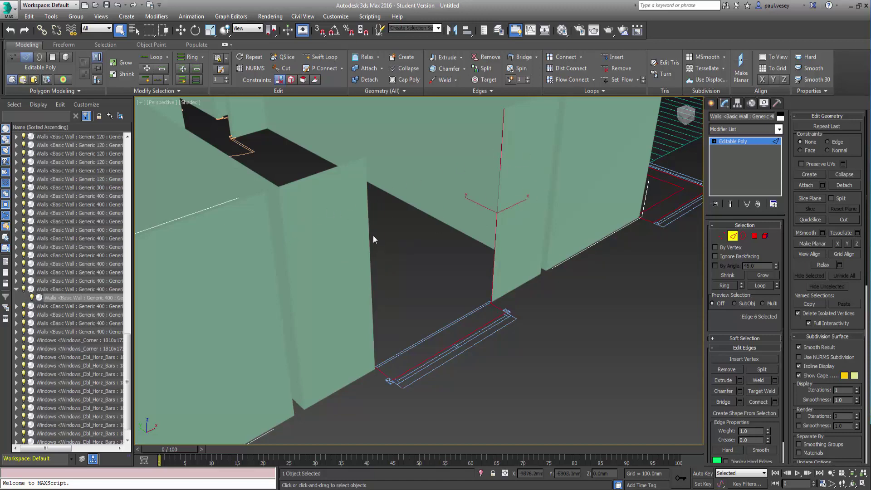
left_click(287, 257)
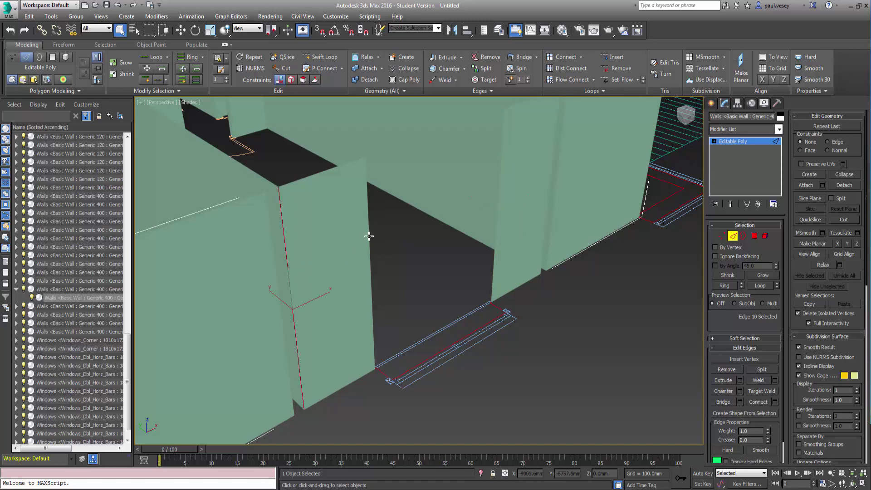
left_click(369, 236, "ctrl")
left_click(499, 206, "ctrl")
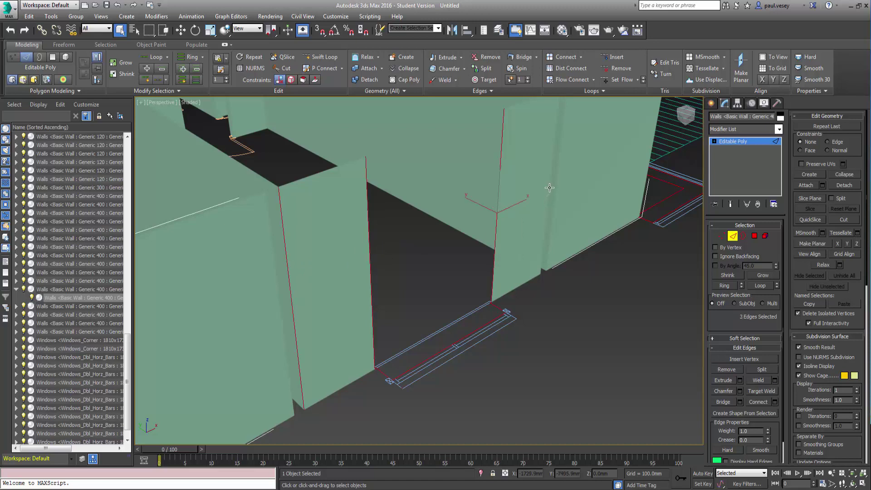
left_click(549, 187, "ctrl")
Step: Connect the piers' vertical edges with 2 segments, pinch 14 and slide 29, and clear the edge selection
left_click(774, 402)
left_click_drag(600, 246, 641, 248)
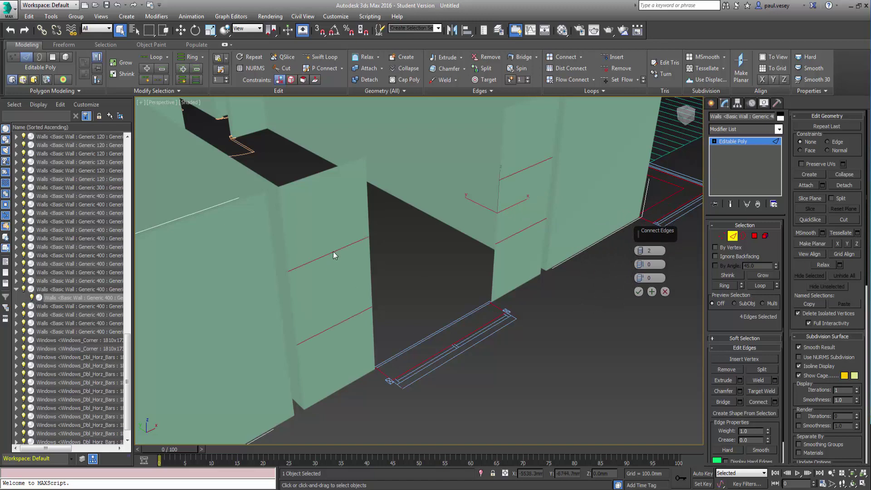
left_click_drag(641, 264, 634, 227)
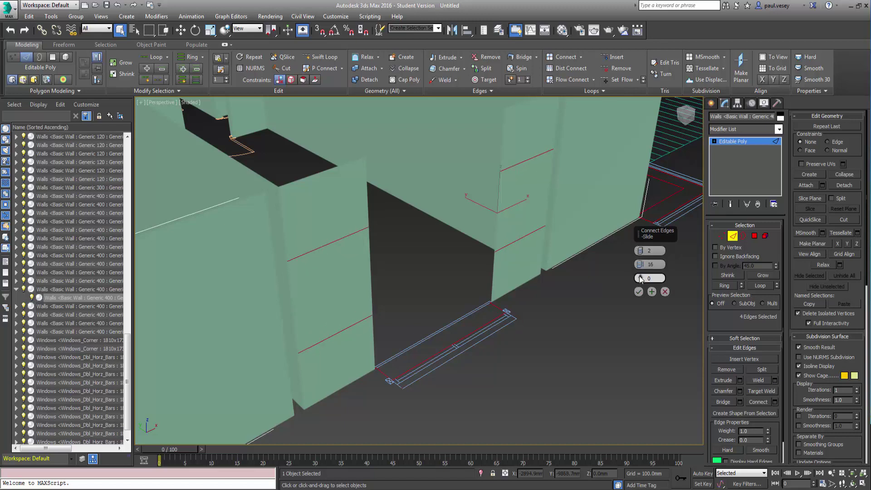
left_click_drag(640, 265, 637, 222)
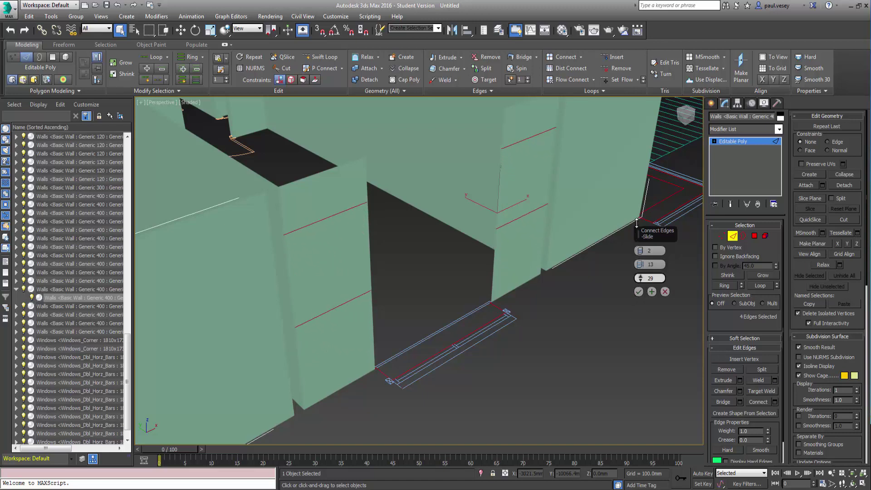
mouse_move(641, 265)
left_mouse_down()
mouse_move(641, 257)
mouse_move(639, 273)
left_mouse_up()
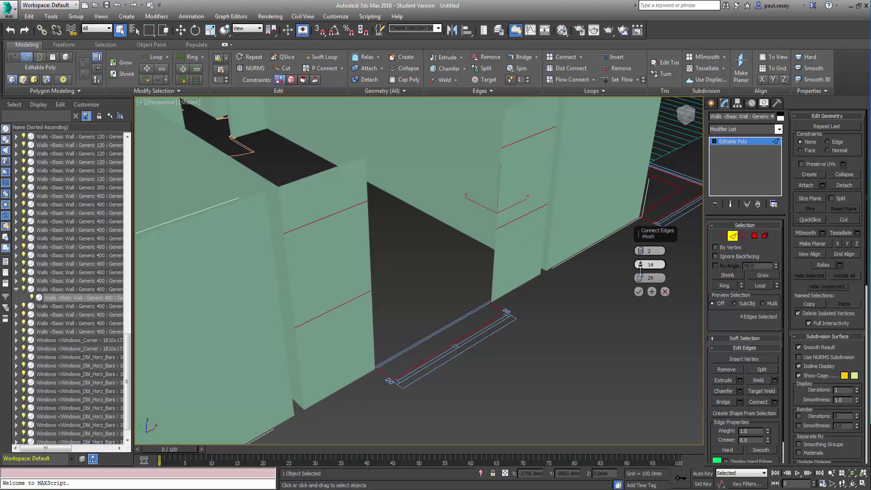
left_click(638, 292)
left_click(595, 316)
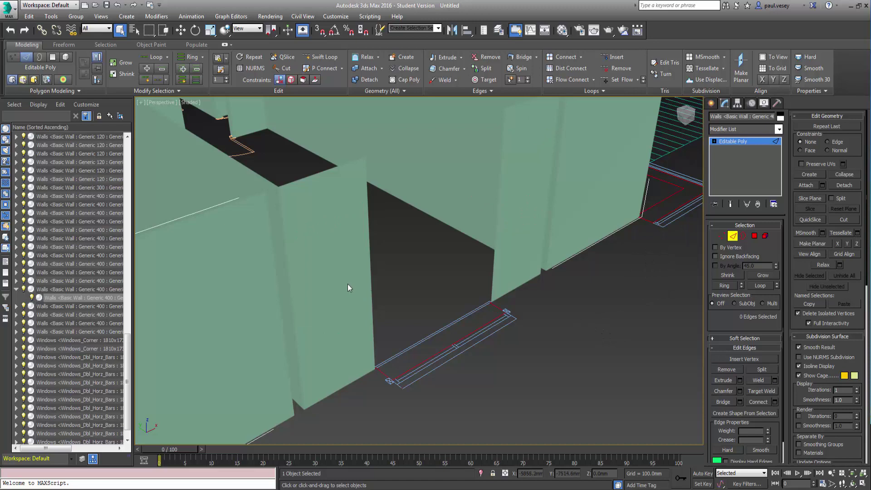
Step: Display edged faces on the shaded model in the perspective view
left_click(190, 102)
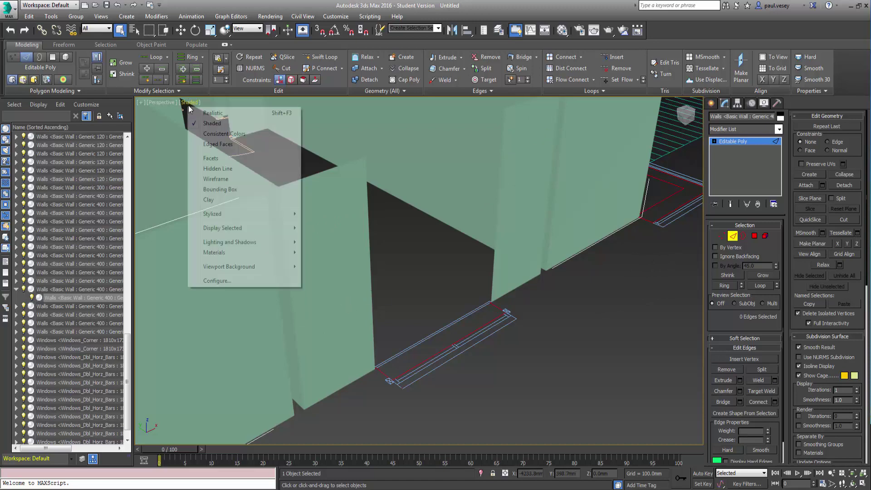
left_click(212, 141)
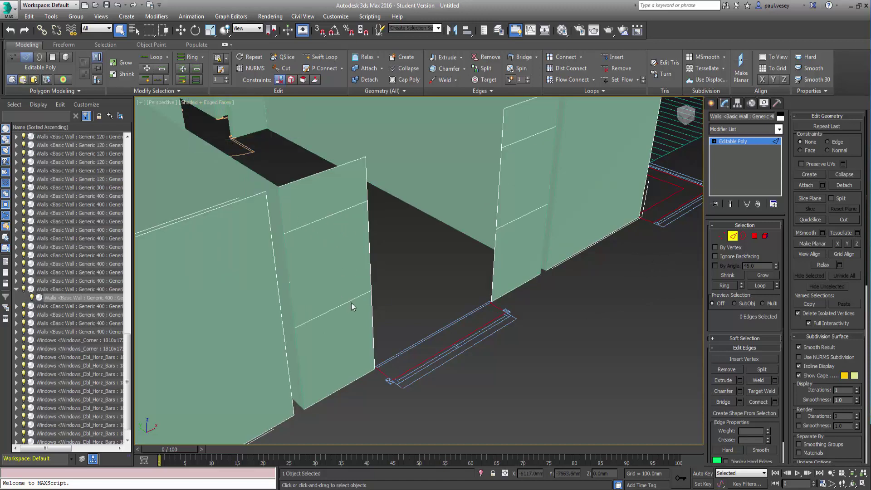
middle_click_drag(556, 291, 555, 318)
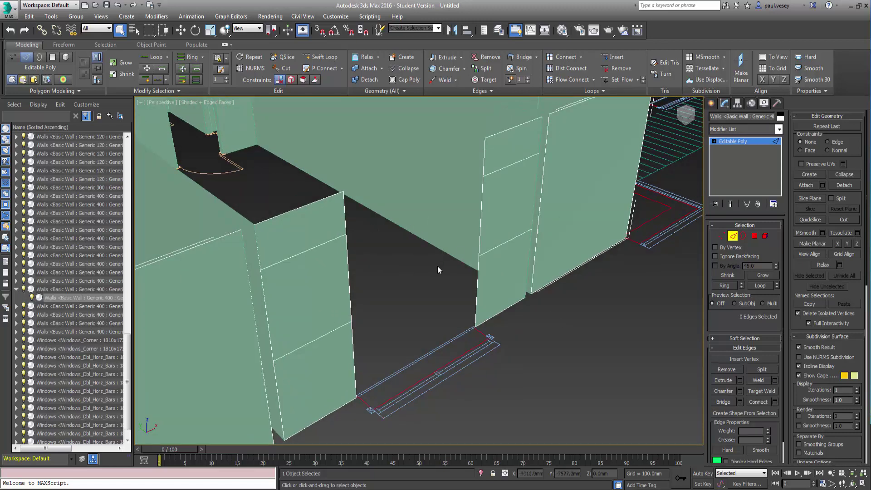
Step: Extend the nearer pier's upper and lower side edge segments across the window opening to the far pier, forming panels above and below it
left_click(730, 236)
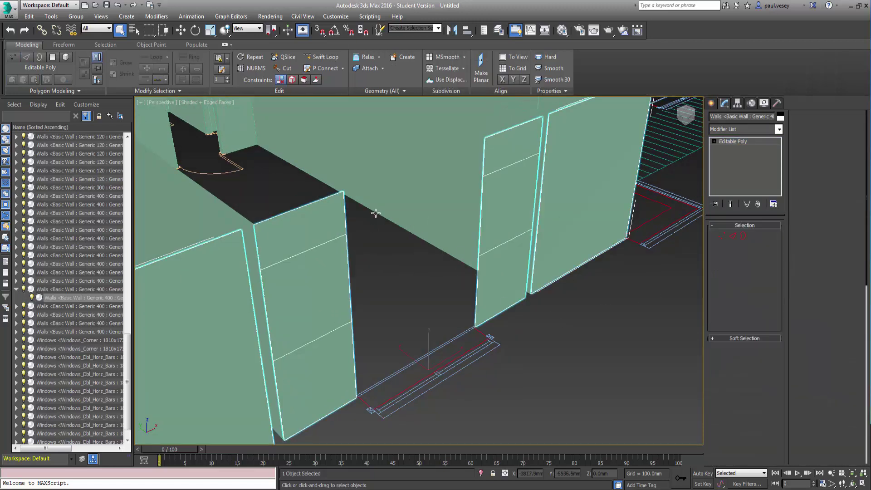
left_click(345, 216)
left_click(589, 226)
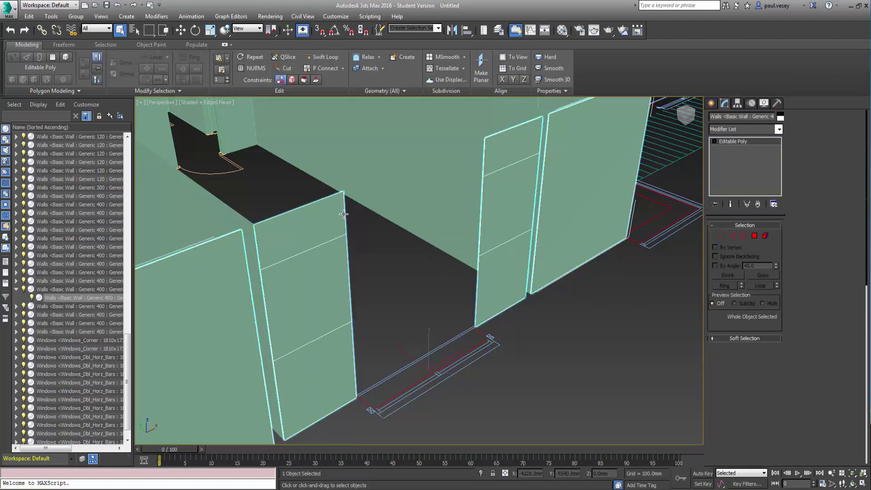
left_click(733, 235)
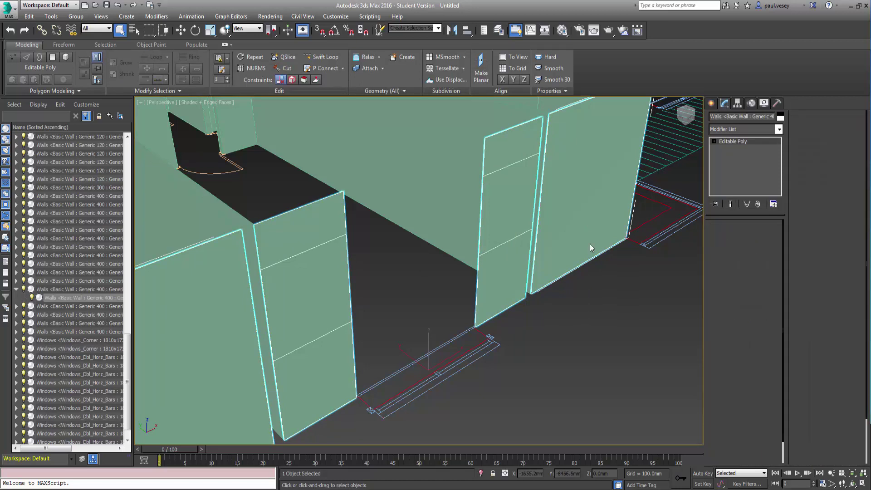
left_click(344, 211)
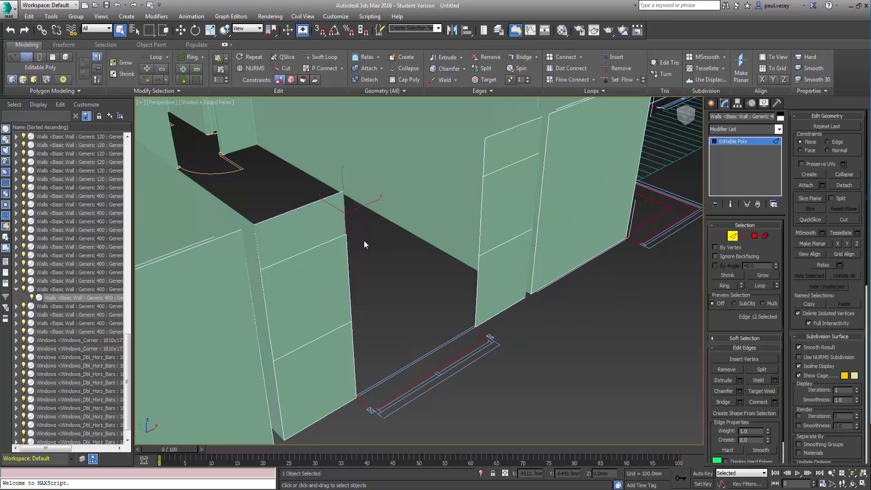
left_click(181, 31)
left_click_drag(365, 206, 498, 184, "shift")
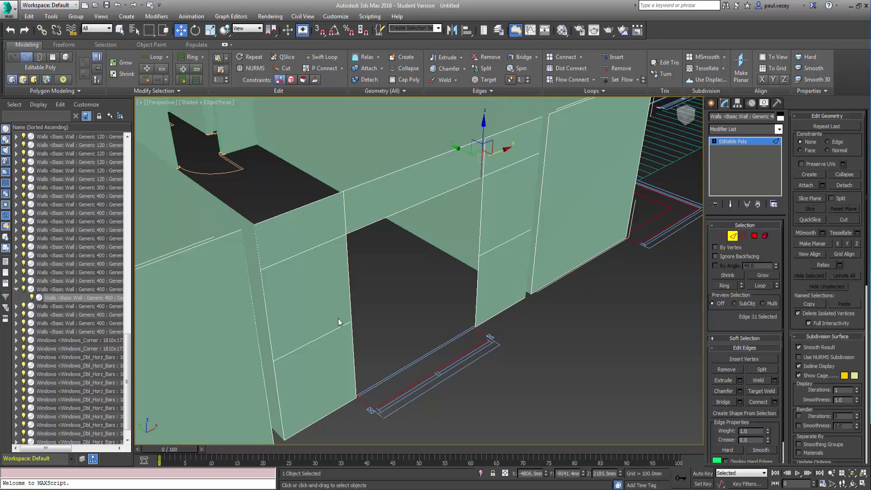
left_click(353, 338)
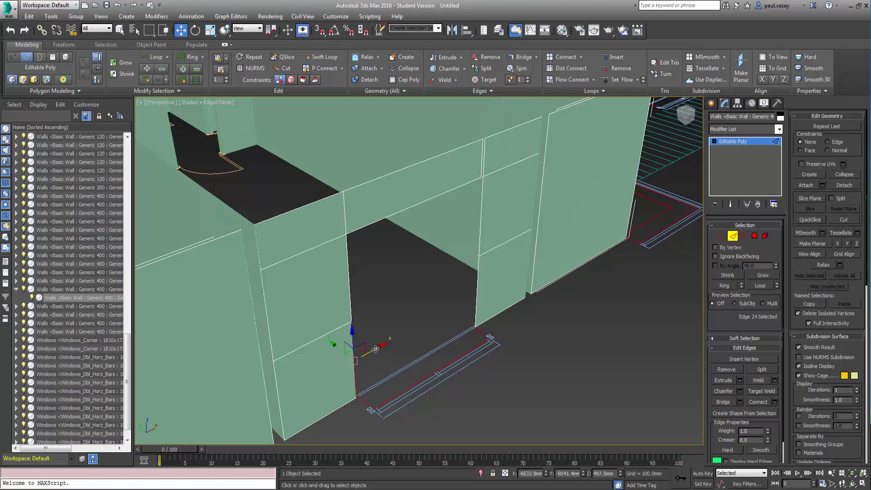
left_click_drag(373, 349, 500, 275, "shift")
Step: Target-weld the upper panel's two free end vertices to the matching vertices on the far pier's side edge
middle_click_drag(479, 190, 399, 233)
scroll(390, 285, "up", 8)
scroll(390, 284, "down", 3)
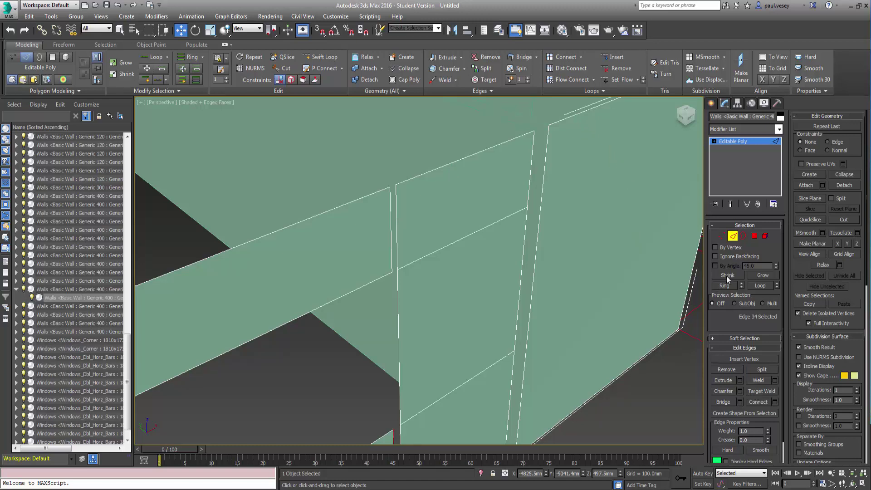
left_click(720, 236)
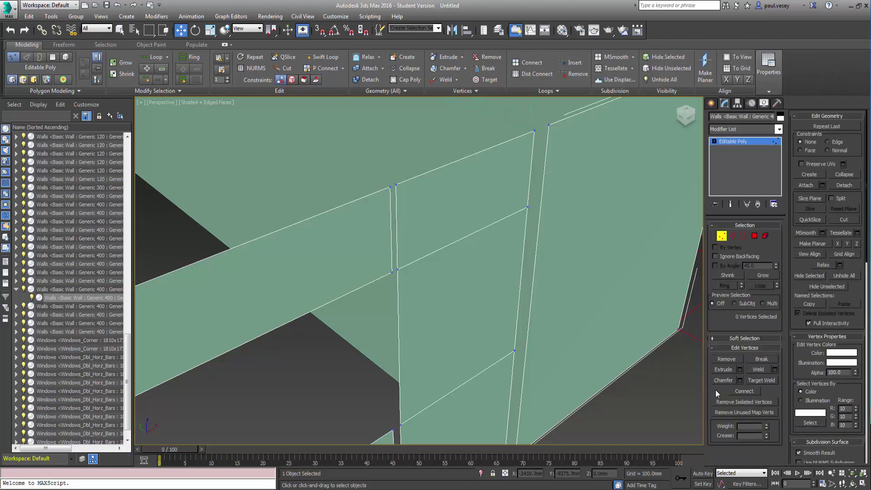
left_click(756, 380)
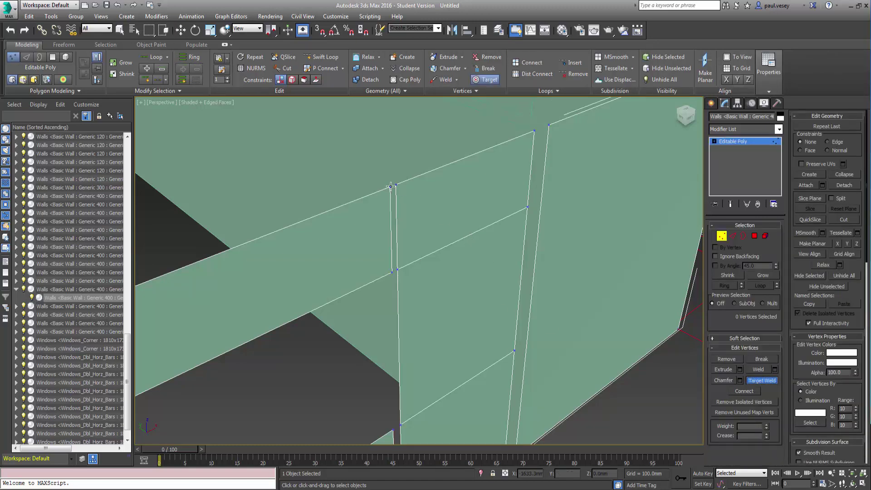
left_click(390, 186)
left_click(397, 184)
scroll(398, 263, "up", 3)
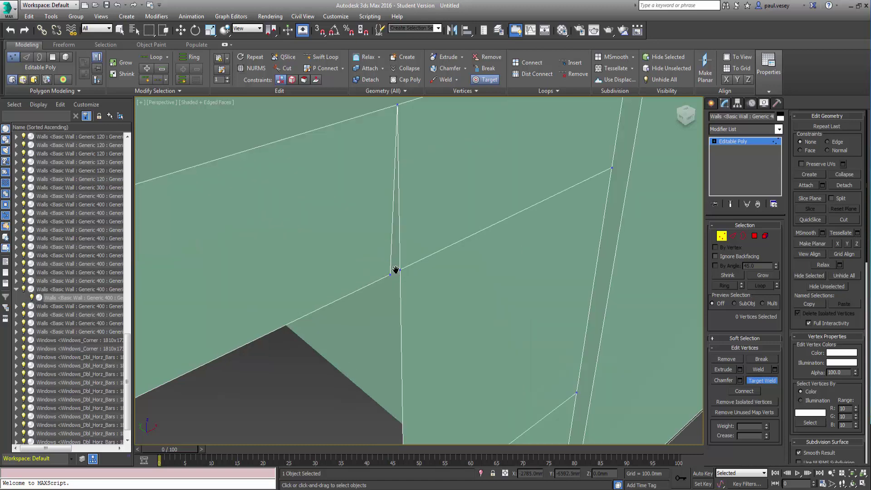
middle_click_drag(397, 270, 396, 258)
scroll(395, 256, "up", 4)
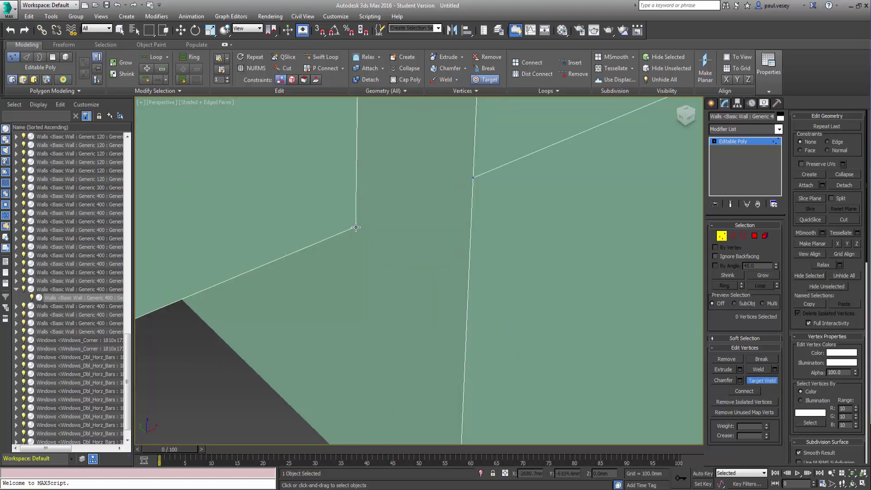
left_click(473, 178)
middle_click_drag(461, 301, 457, 213)
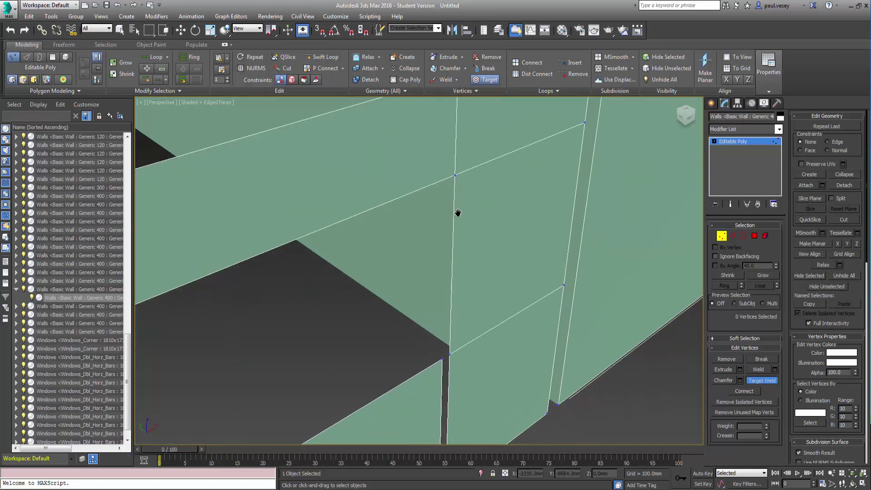
Step: Target-weld the lower panel's upper and base end vertices to the matching vertices on the far pier, closing the gap below the opening
middle_click_drag(445, 325, 430, 276)
scroll(426, 311, "up", 4)
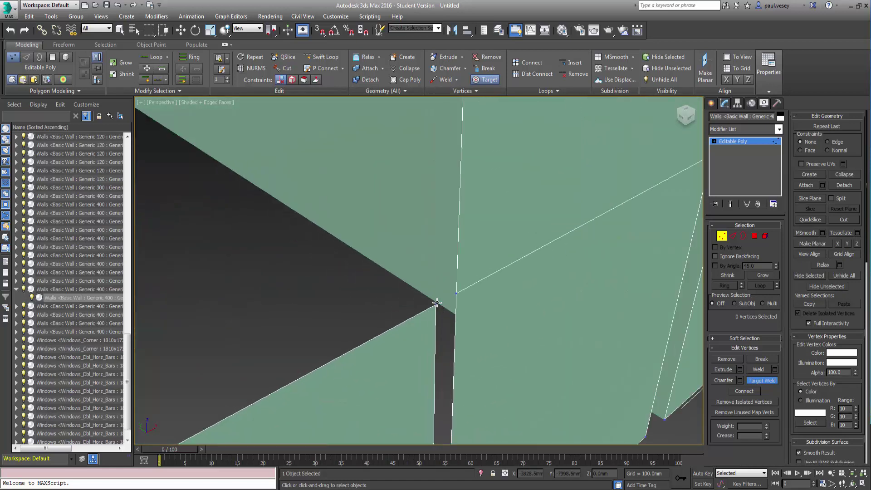
left_click(457, 293)
middle_click_drag(476, 302, 436, 205)
middle_click_drag(425, 296, 425, 197)
middle_click_drag(455, 380, 447, 313)
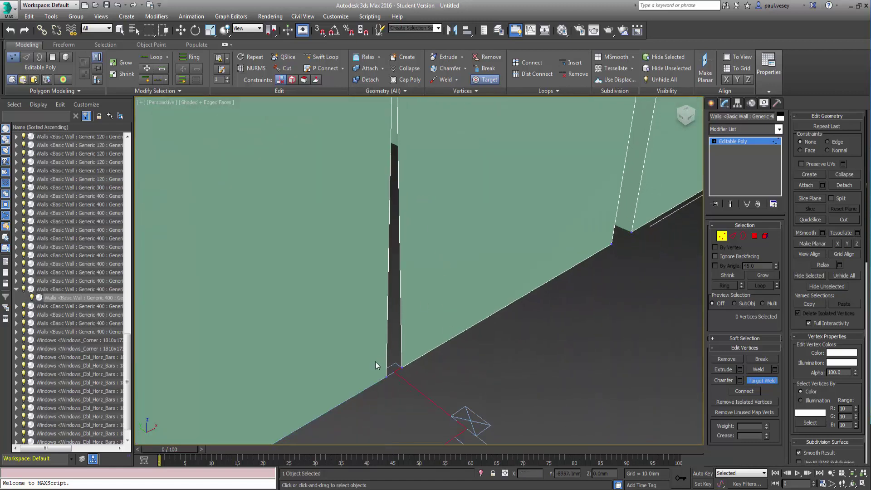
left_click(387, 376)
left_click(402, 366)
scroll(483, 351, "down", 4)
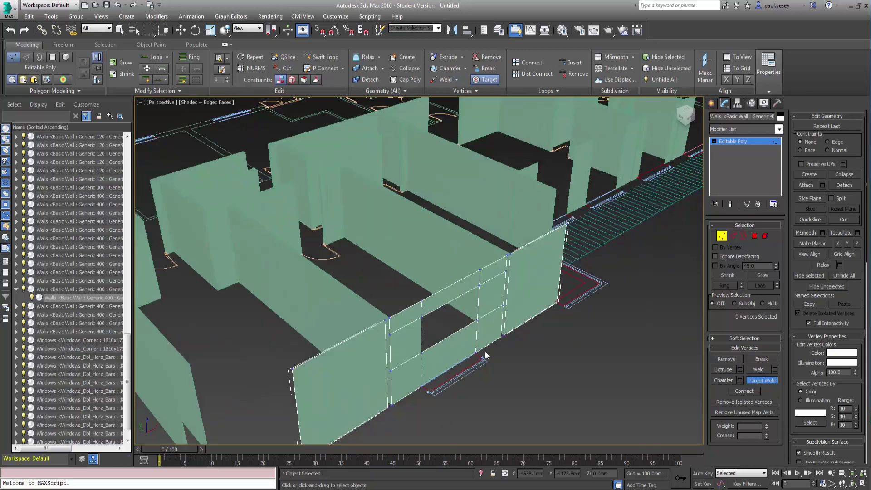
scroll(485, 351, "up", 3)
scroll(469, 270, "up", 5)
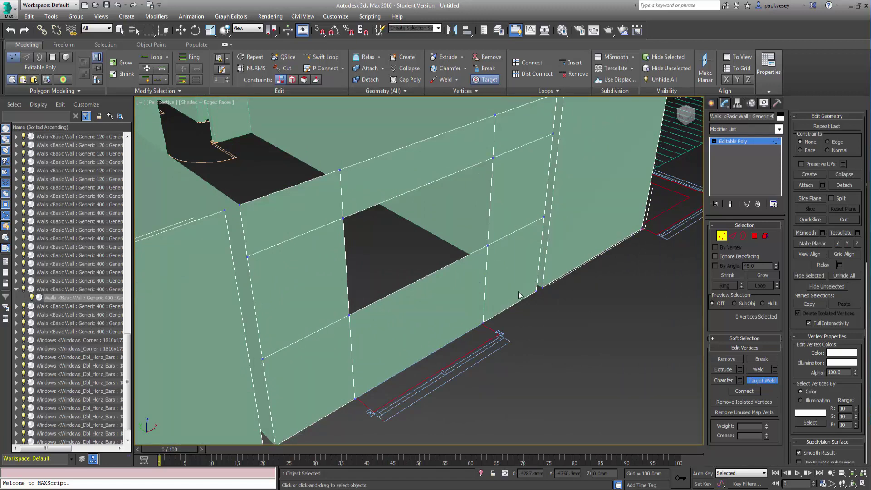
Step: Extend the four edges around the window opening outward along the Y axis by about 242 mm to form the window reveal
left_click(733, 236)
left_click(485, 273)
key("w")
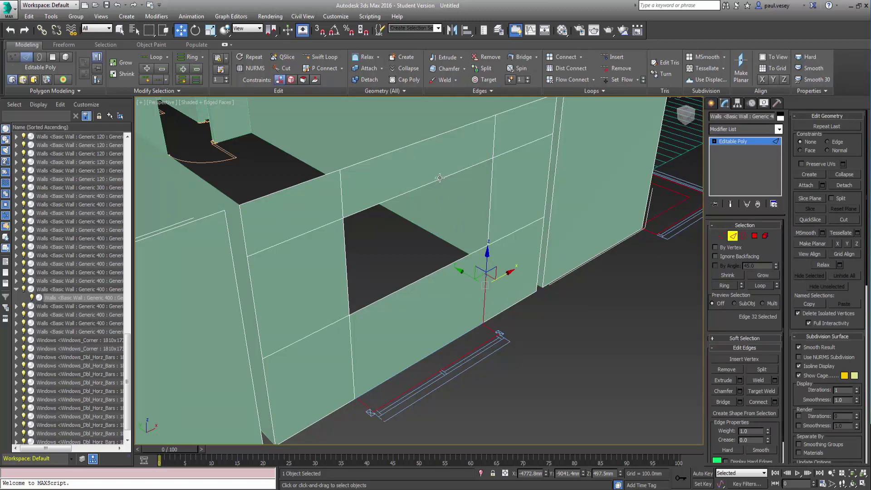
left_click(436, 181)
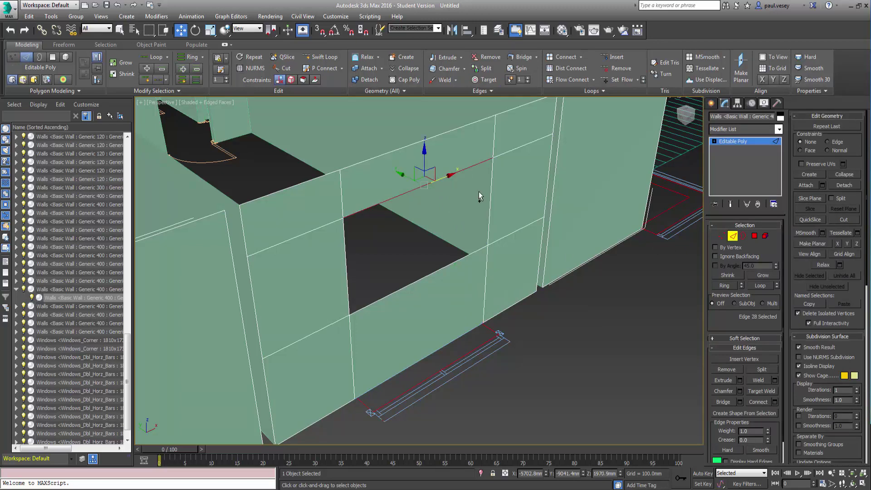
left_click(490, 186, "ctrl")
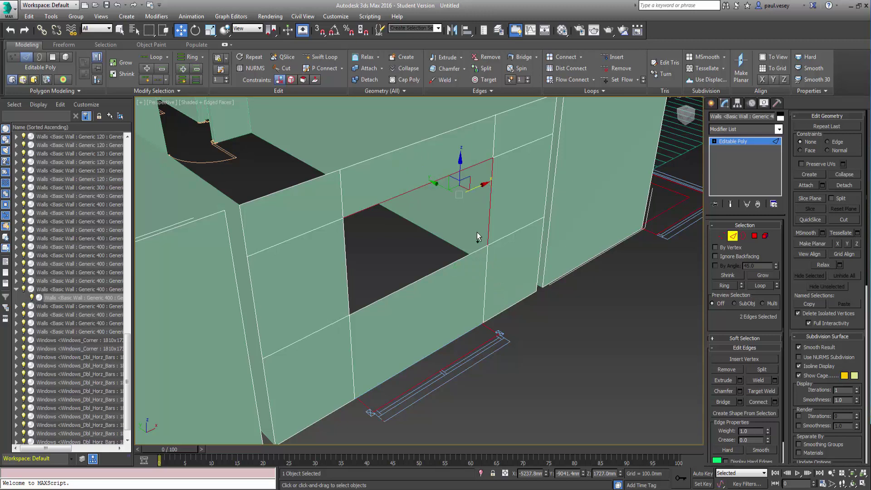
left_click(439, 268, "ctrl")
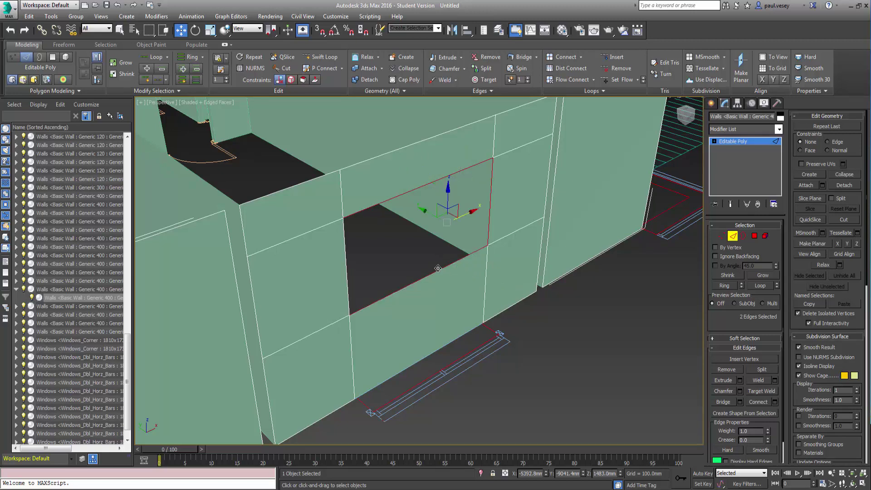
left_click(346, 250, "ctrl")
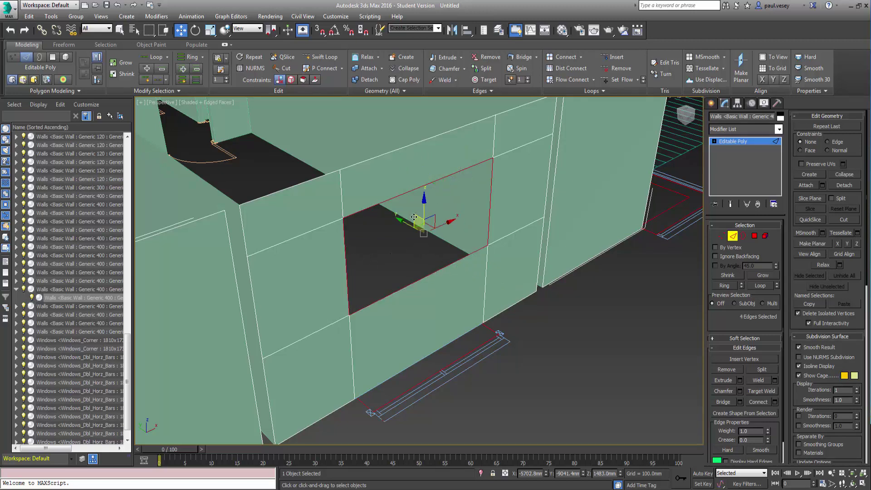
left_click_drag(414, 218, 424, 241, "shift")
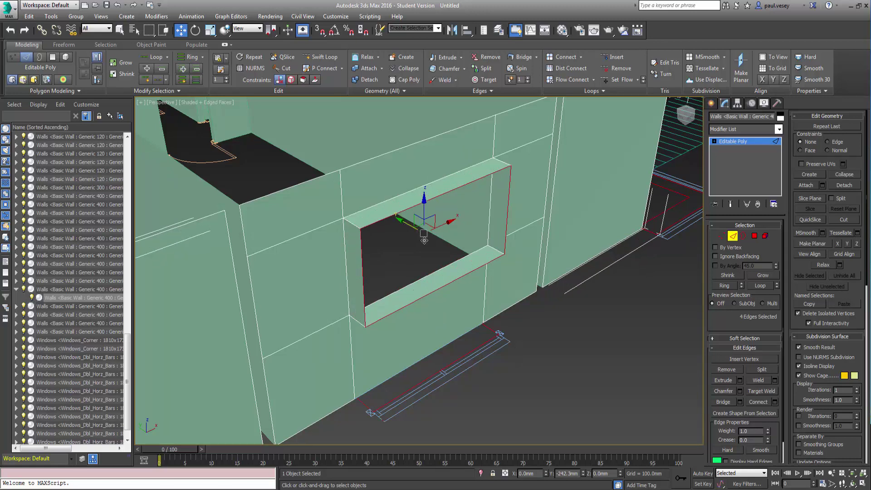
left_click(563, 365)
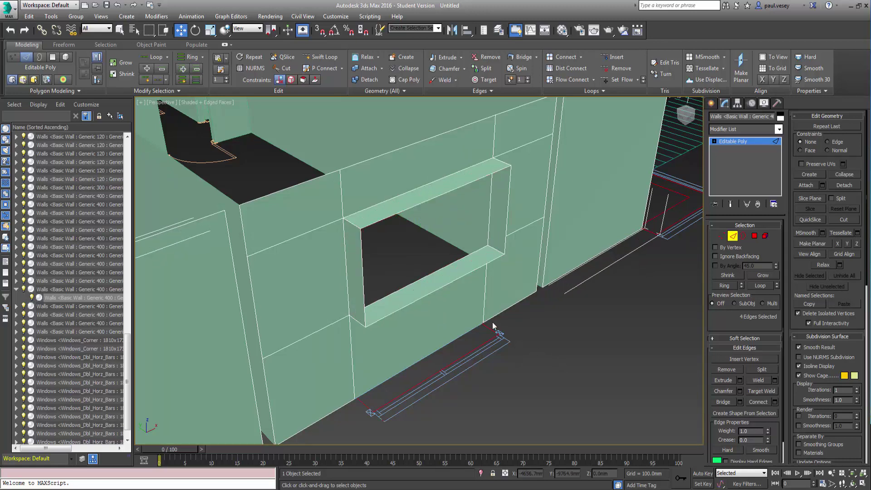
middle_click_drag(504, 334, 514, 341)
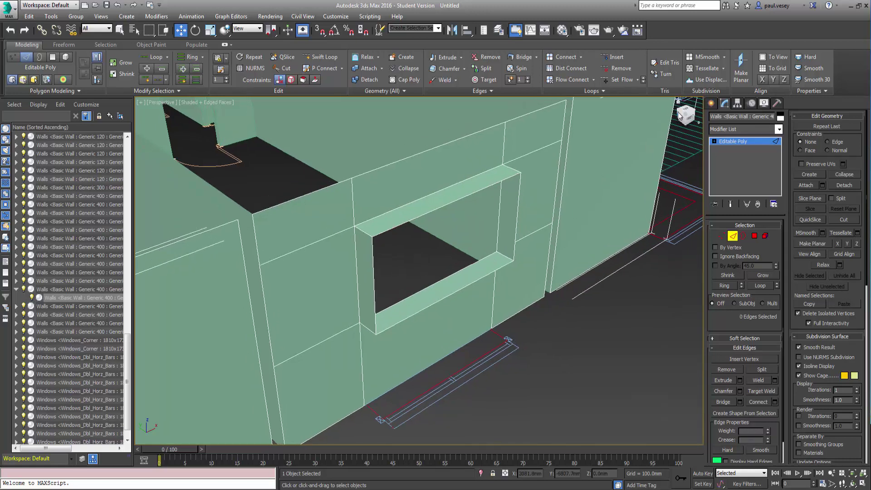
left_click_drag(679, 110, 685, 120)
middle_click_drag(509, 312, 282, 363, "alt")
middle_click_drag(558, 331, 447, 219, "alt")
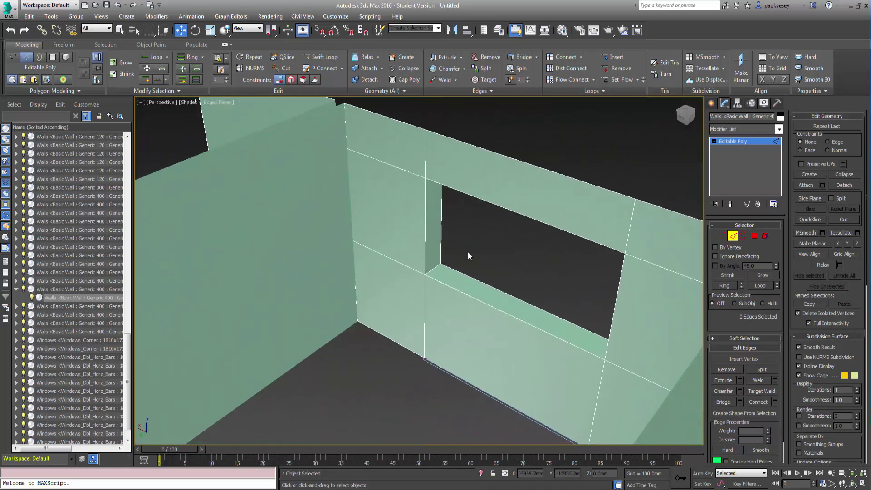